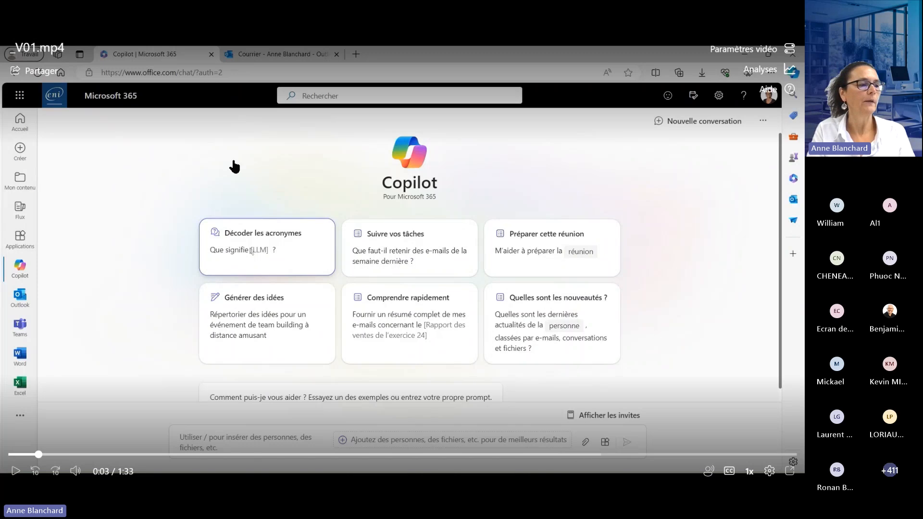
# - Play the _V01.mp4 demo, pausing on the suggested Copilot prompts and on the Copilot Lab prompts filtered by Demander
pyautogui.click(235, 167)
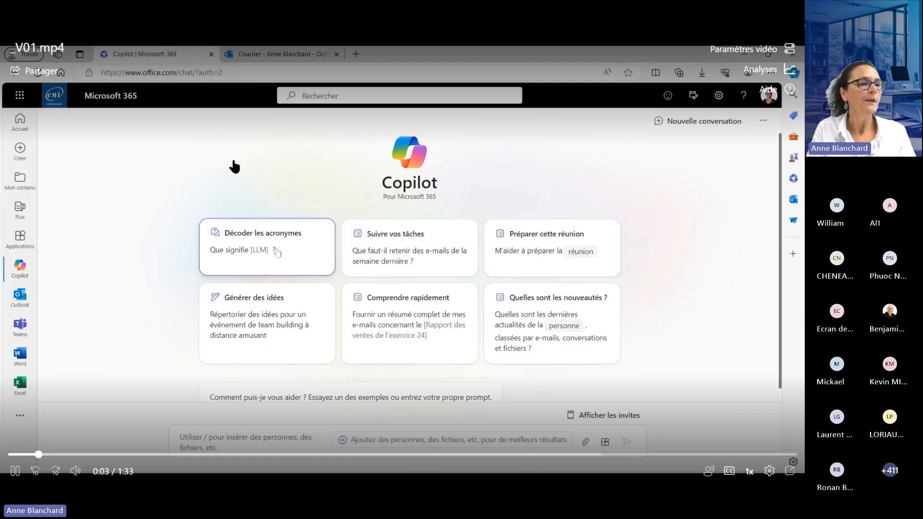
pyautogui.click(149, 190)
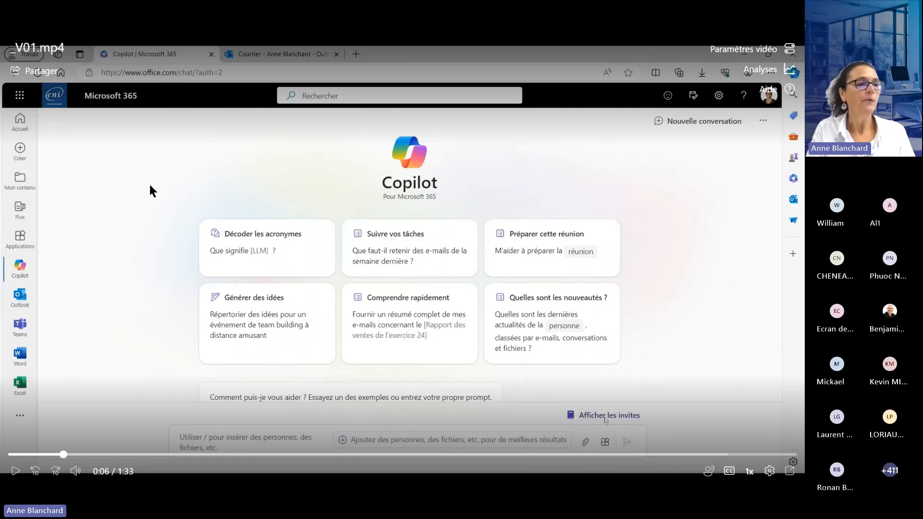
pyautogui.click(151, 213)
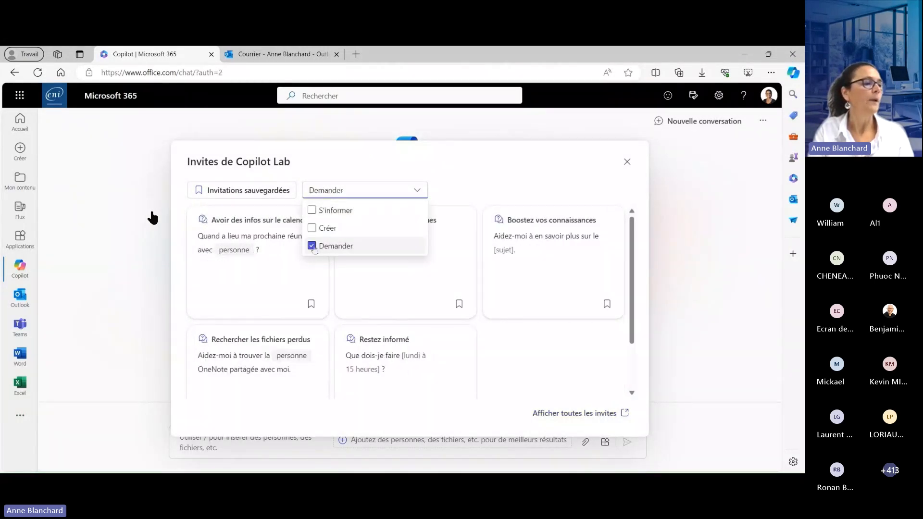
pyautogui.click(153, 218)
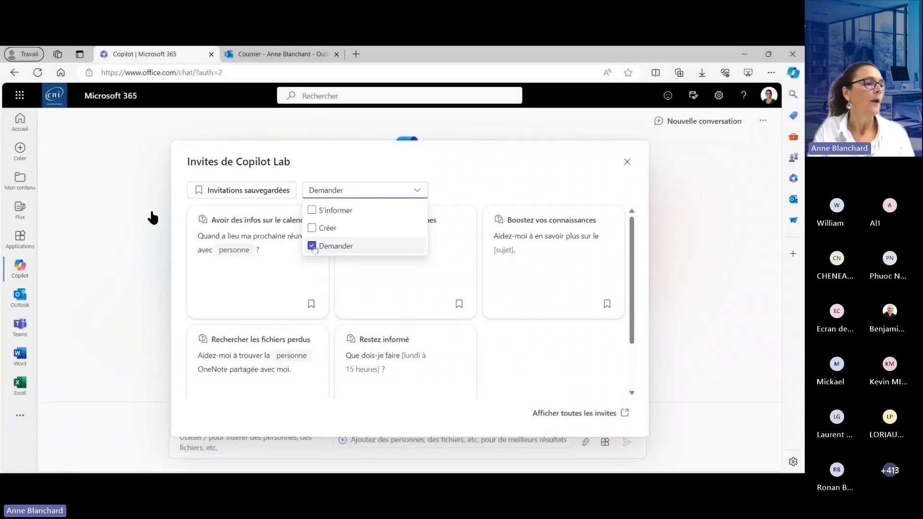
pyautogui.moveTo(142, 228)
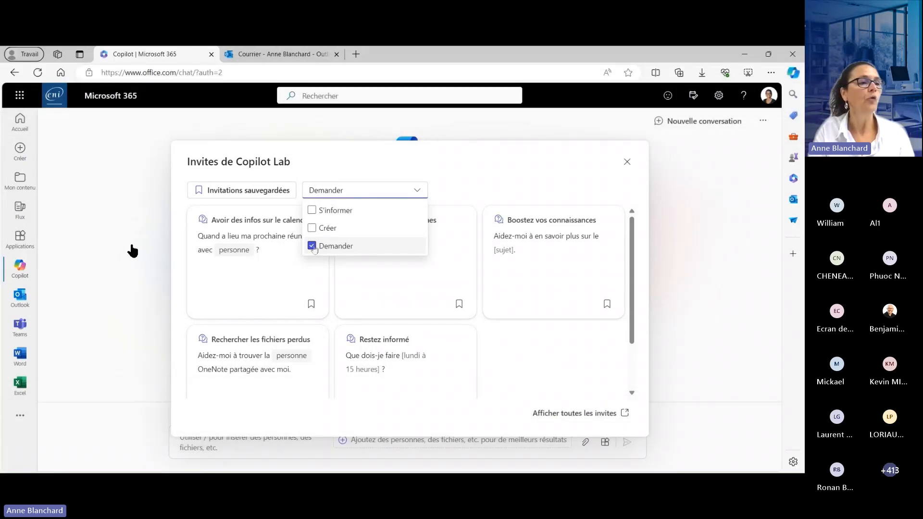
pyautogui.click(132, 245)
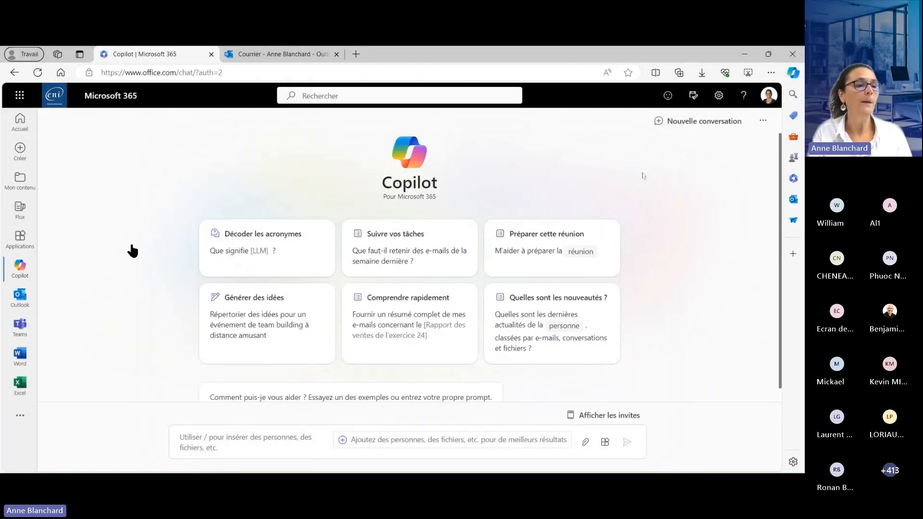
pyautogui.moveTo(129, 251)
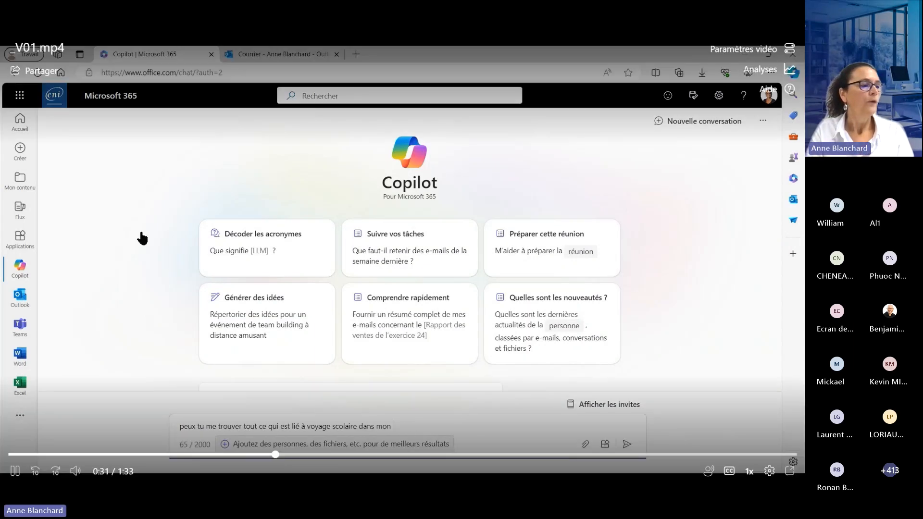
# - Mute the _V01.mp4 demo and pause it on the Word document about school trips before resuming playback
pyautogui.click(75, 471)
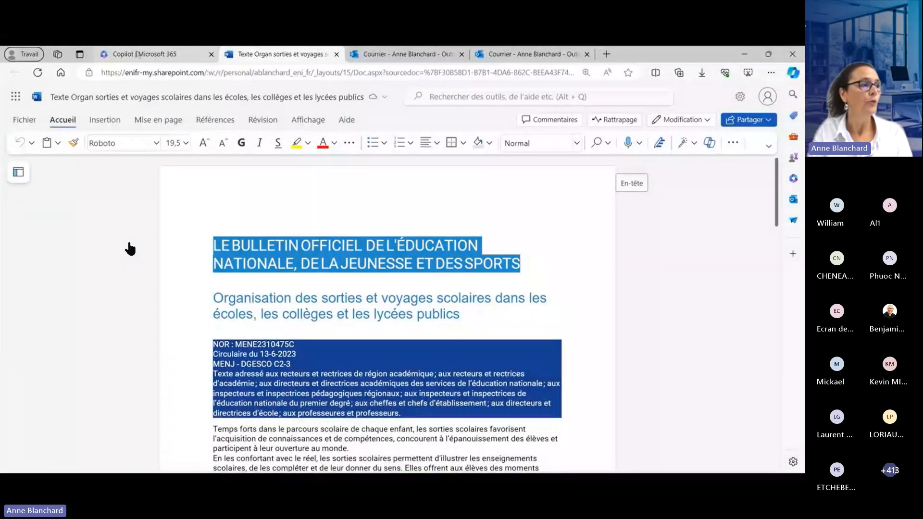
pyautogui.click(130, 241)
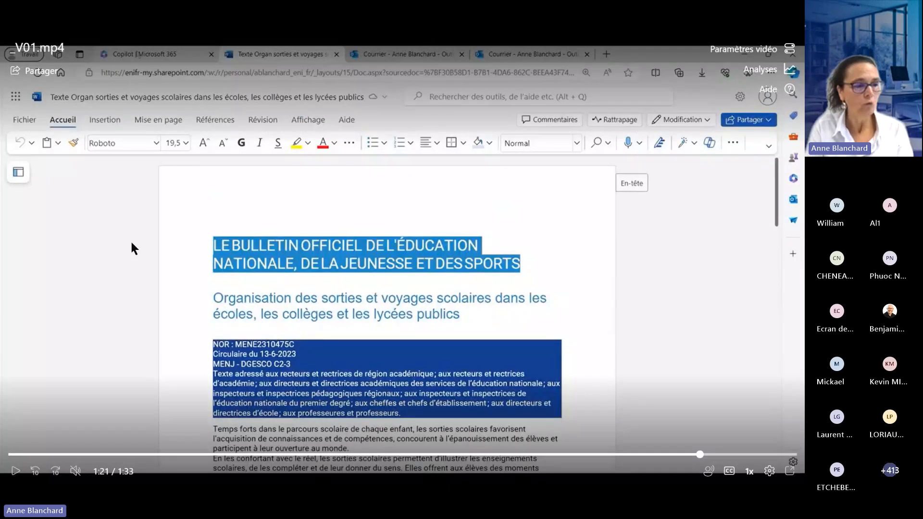
pyautogui.click(133, 246)
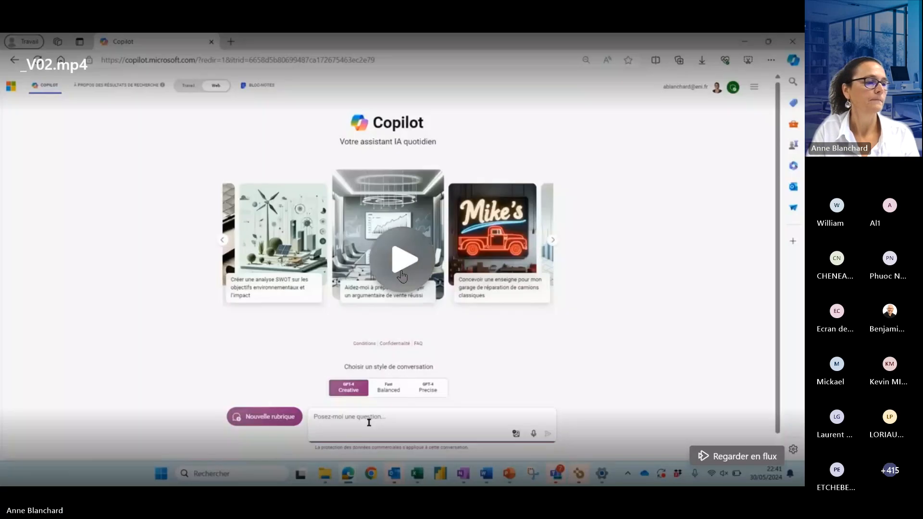
# - Start the _V02.mp4 demo muted and ask Copilot in Web mode to find information about a trip to Paris
pyautogui.click(16, 472)
pyautogui.click(75, 471)
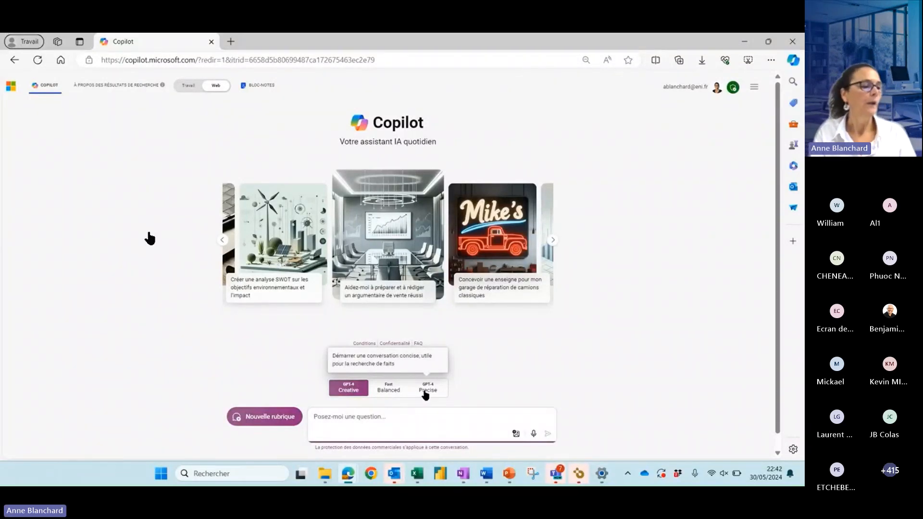
pyautogui.click(329, 425)
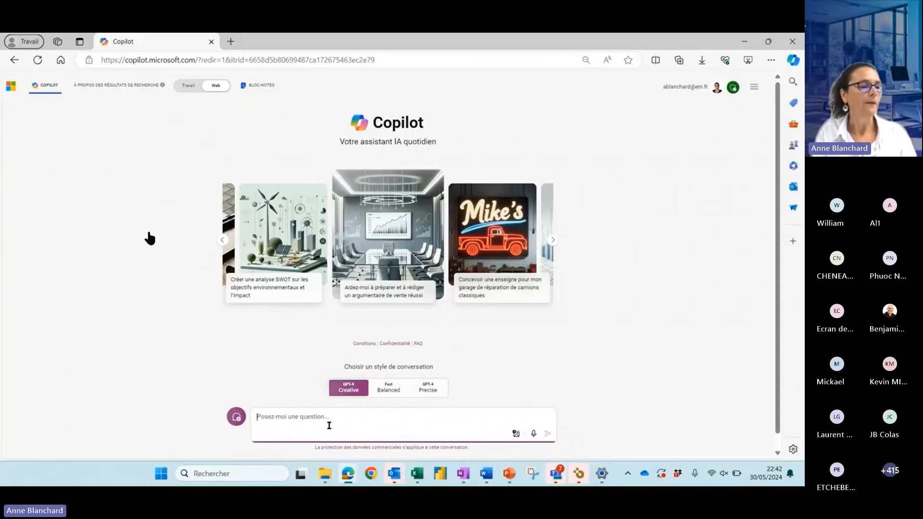
pyautogui.write('peux tu me trouver des informations concer')
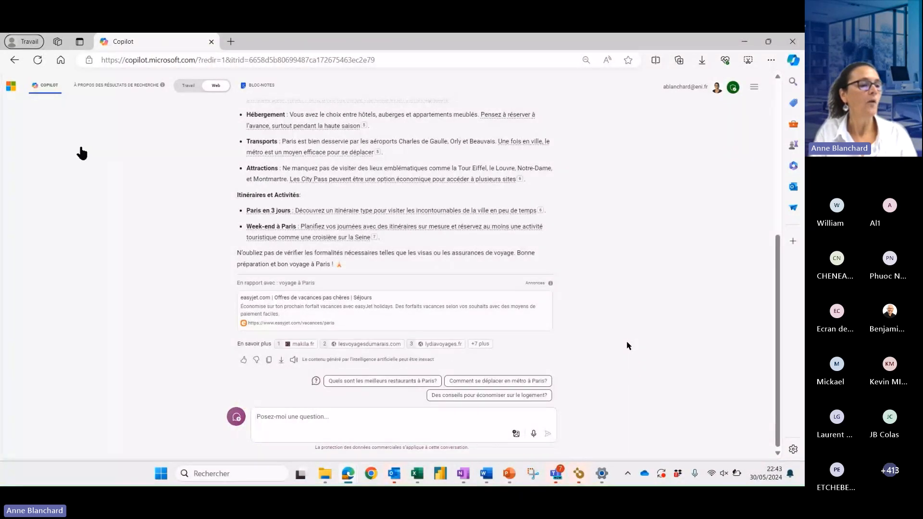
# - Expand the full source list under the Paris answer, view the unjourdeplusaparis.com source page and return to the Copilot conversation
pyautogui.click(480, 343)
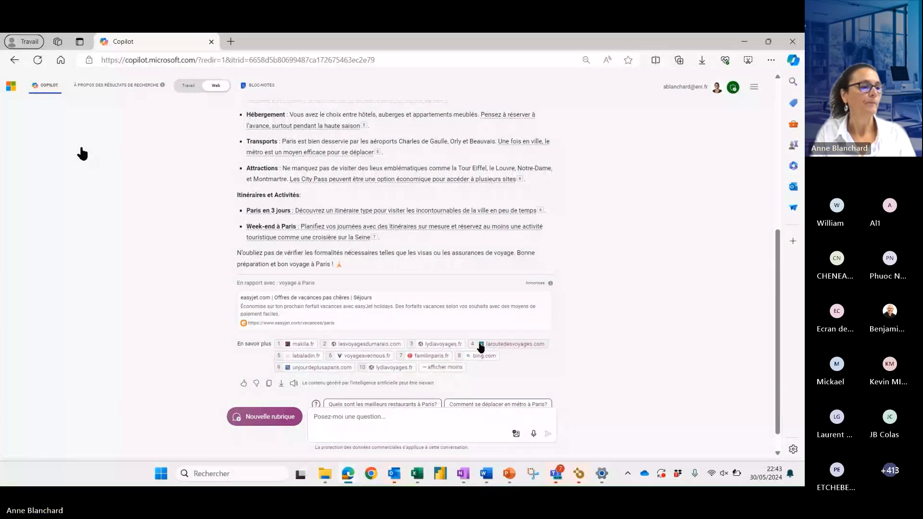
pyautogui.scroll(-1, 605, 342)
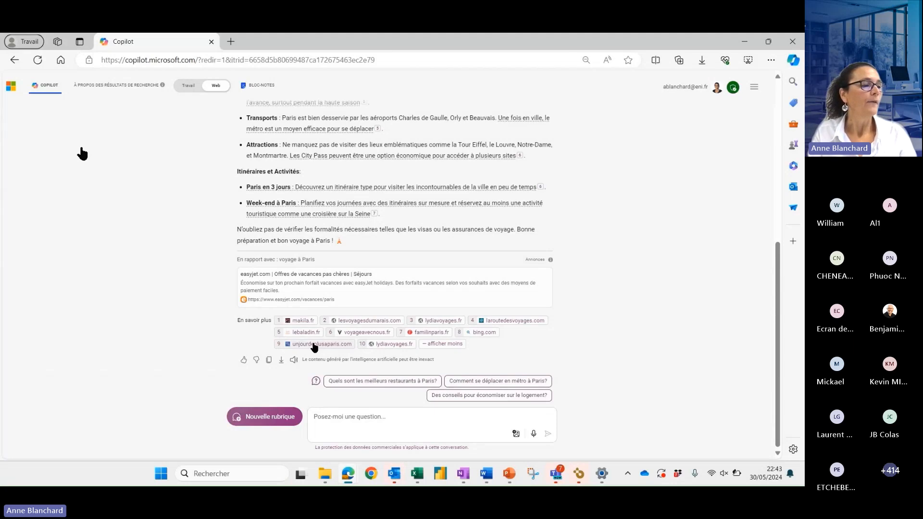
pyautogui.moveTo(314, 346)
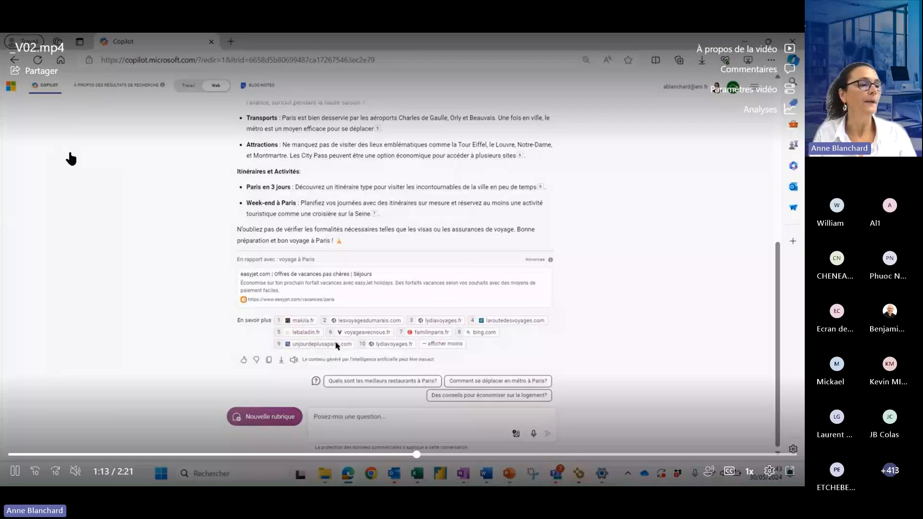
pyautogui.click(337, 347)
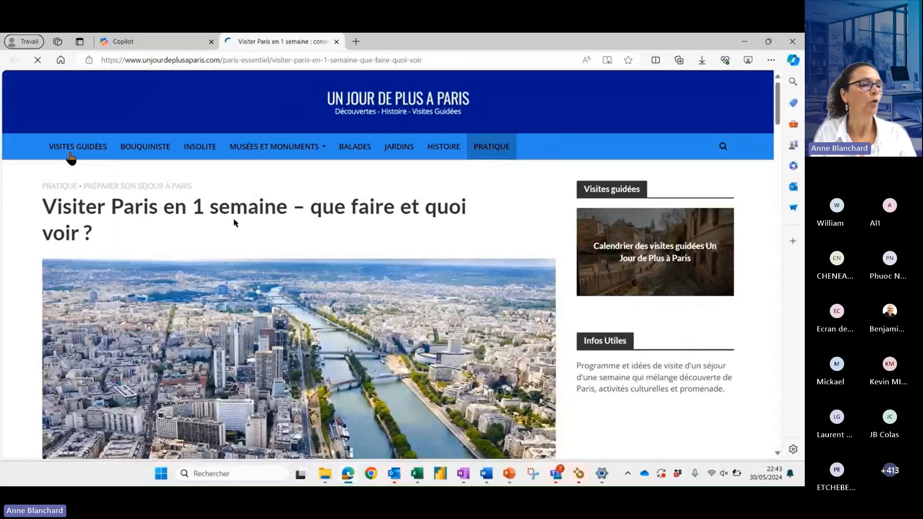
pyautogui.click(153, 43)
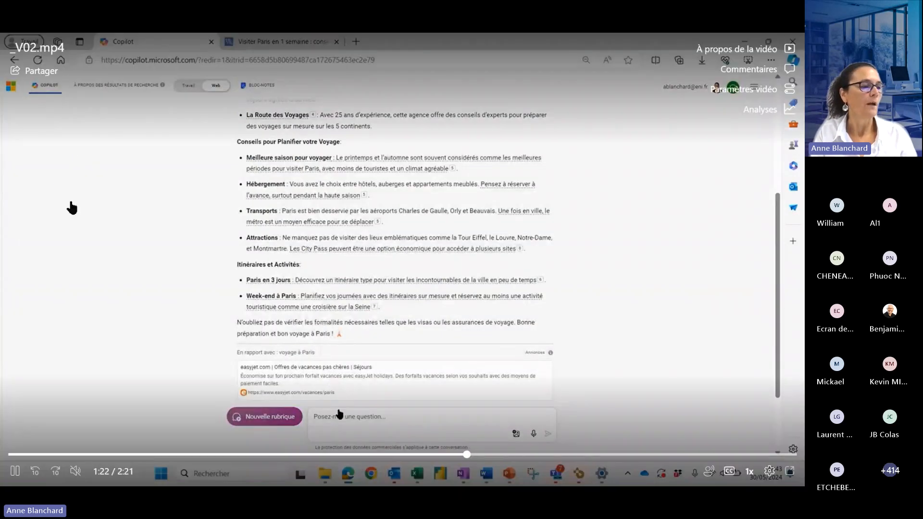
# - Send a follow-up prompt asking more precisely about organising a "voyage scolaire" for collégiens and the "obligations administratives"
pyautogui.click(339, 415)
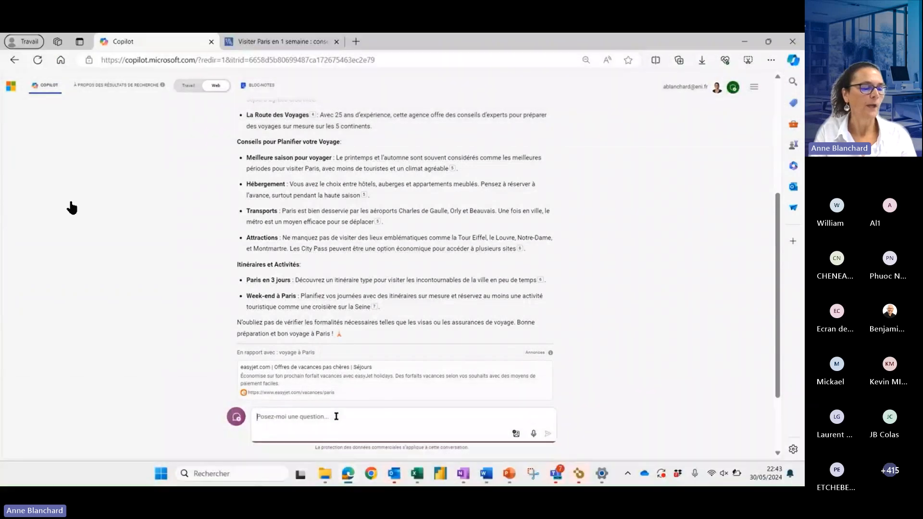
pyautogui.write("plus précisemment l'organi")
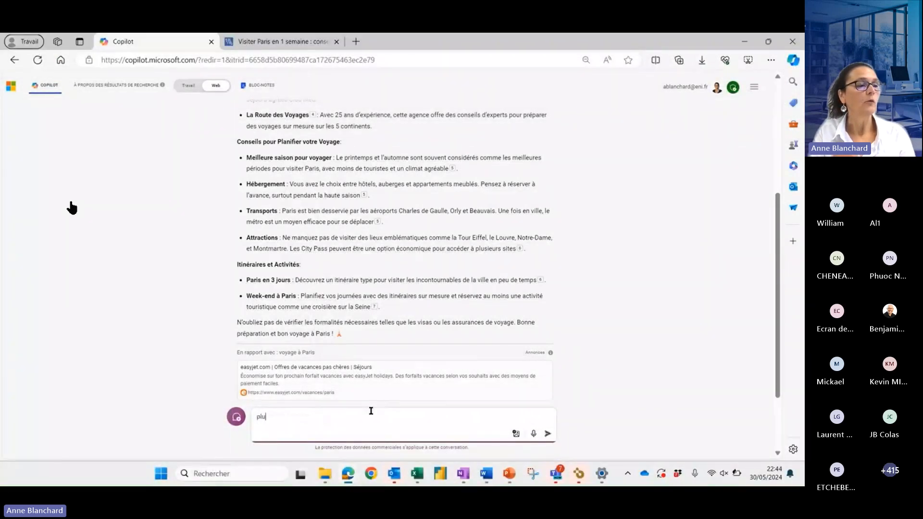
pyautogui.write("sation d'un voyage scolaire pour de")
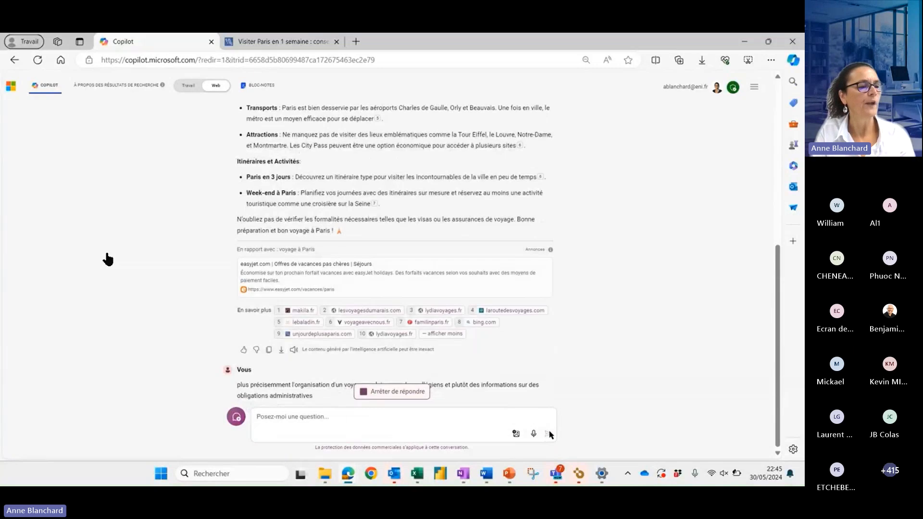
pyautogui.moveTo(118, 250)
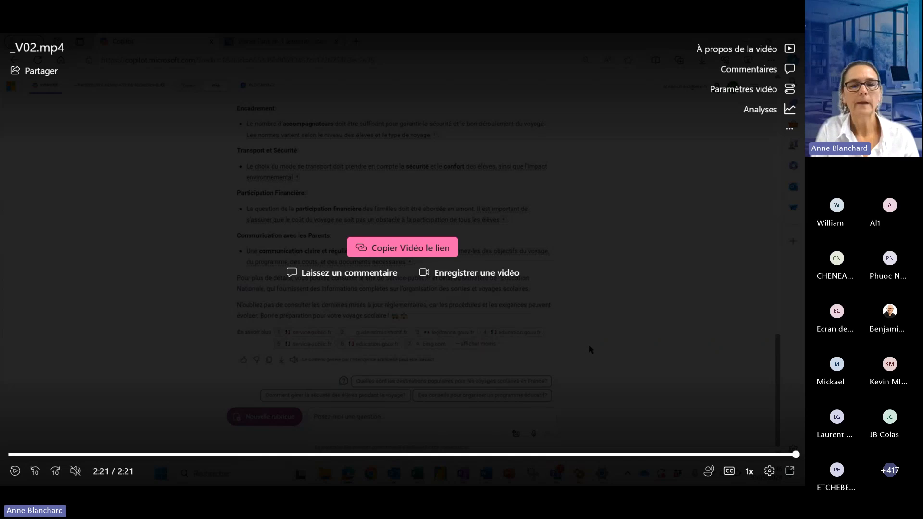
# - Switch to the muted _V02-.mp4 demo and send "peux tu me créer une image réaliste d'un groupe de collégiens visitant Paris" to Copilot
pyautogui.hotkey('alt', 'Tab')
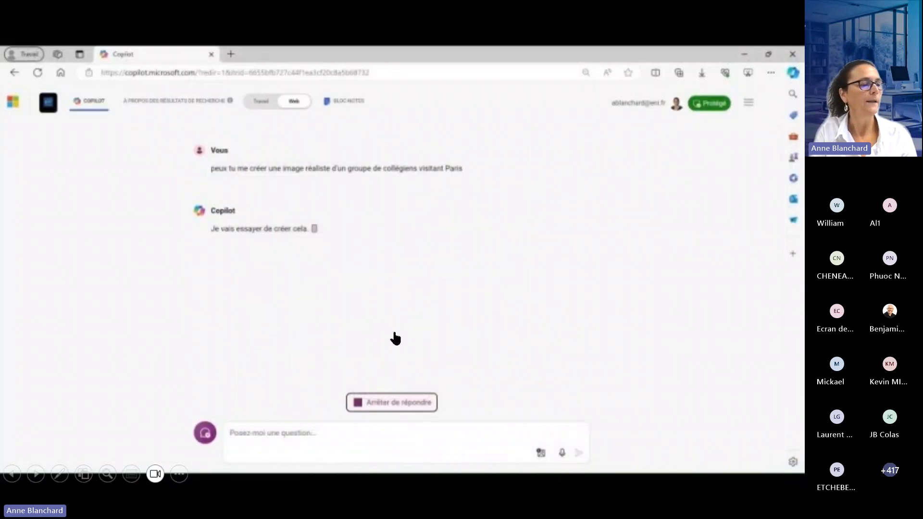
pyautogui.click(406, 268)
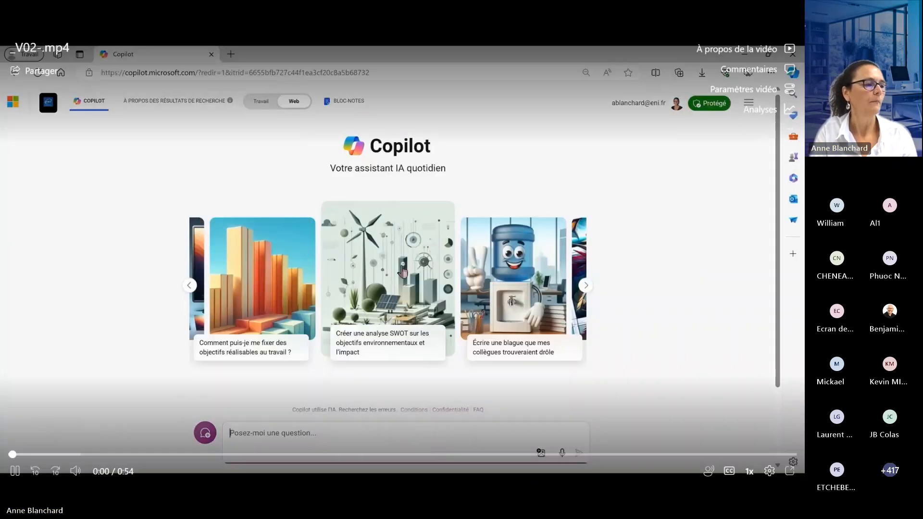
pyautogui.click(76, 470)
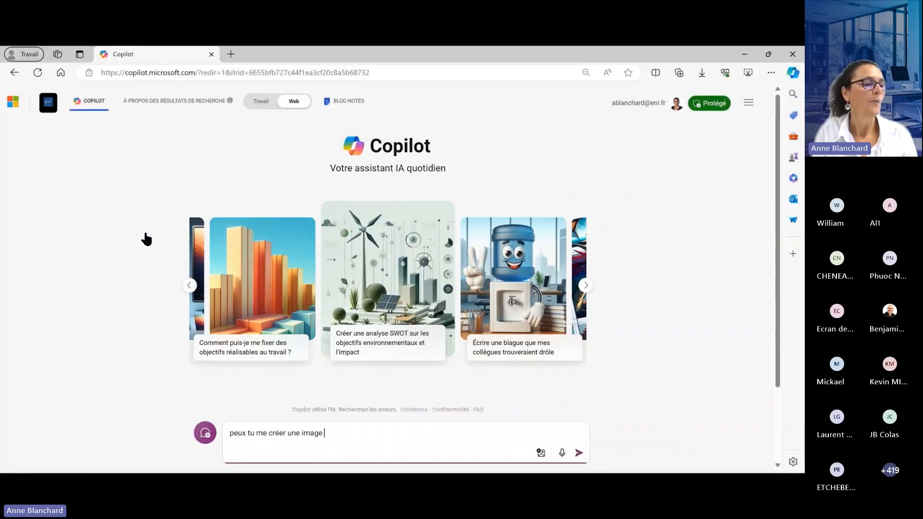
pyautogui.write('de collégi')
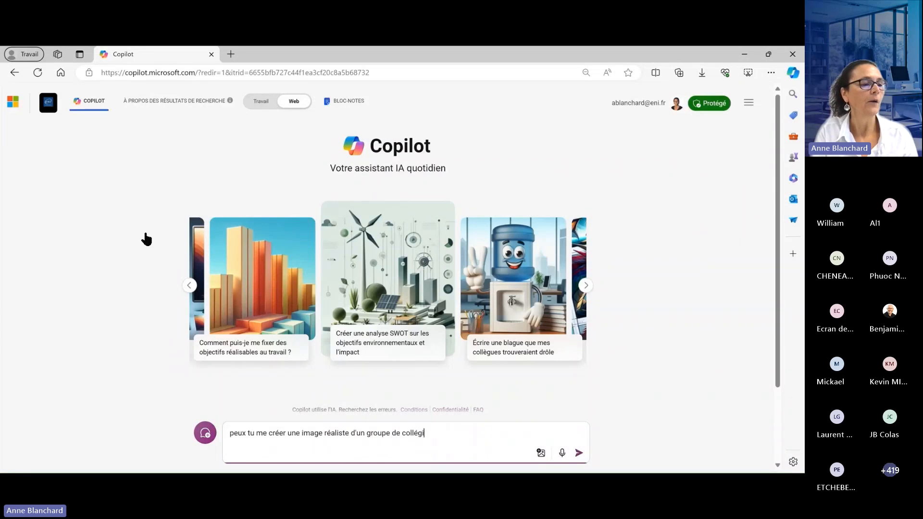
pyautogui.write('ens visitant Paris')
pyautogui.press('Return')
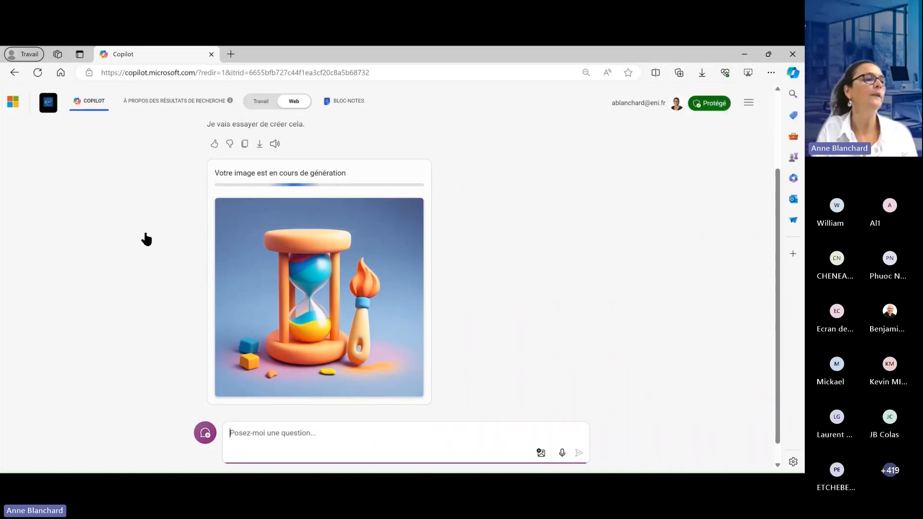
# - Ask Copilot to add a school bus to the generated Paris images with the prompt "peux tu y ajouter un car scolaire"
pyautogui.click(145, 239)
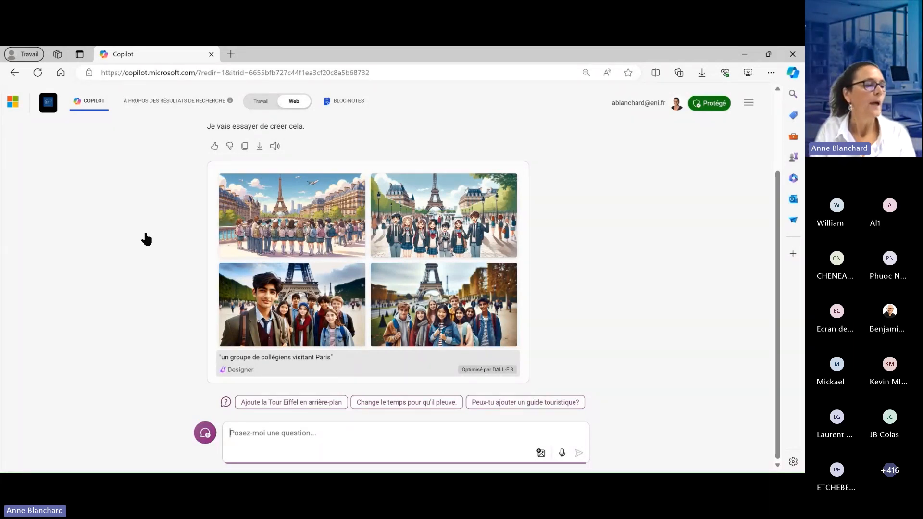
pyautogui.moveTo(146, 240)
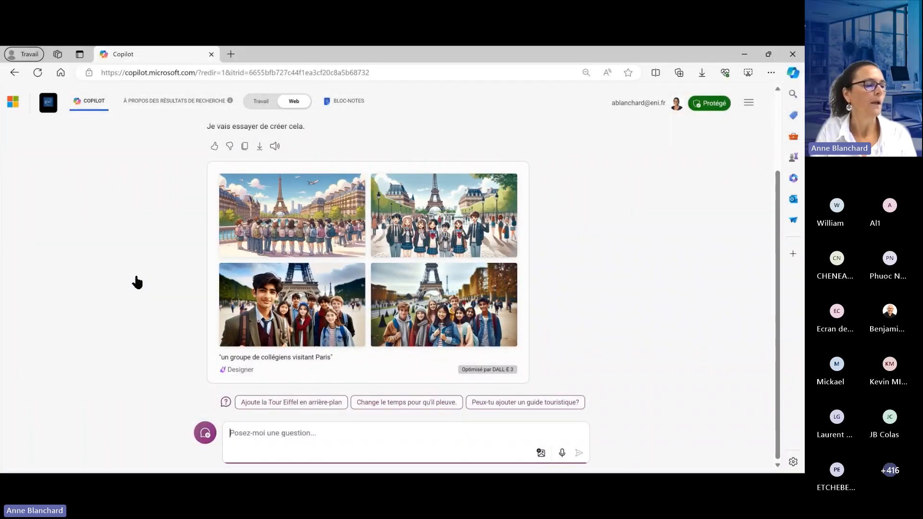
pyautogui.write('peux tu y ')
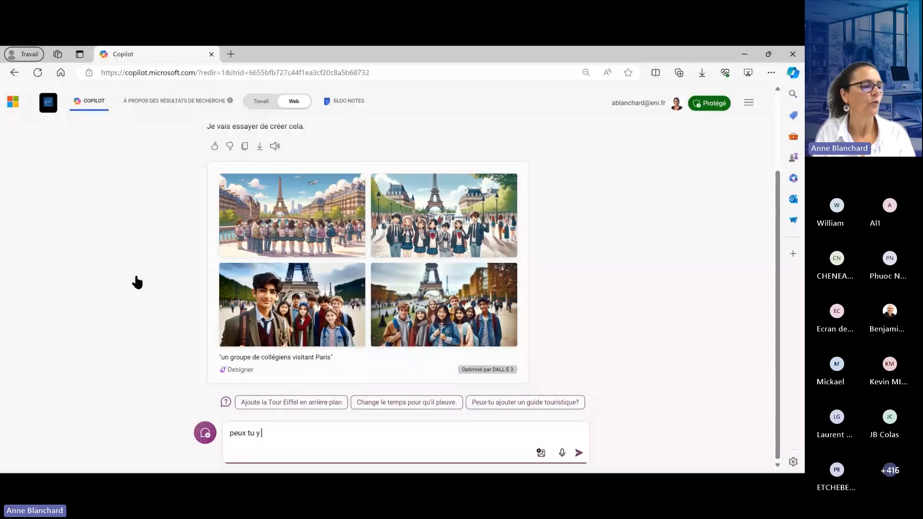
pyautogui.write('ajouter un ca')
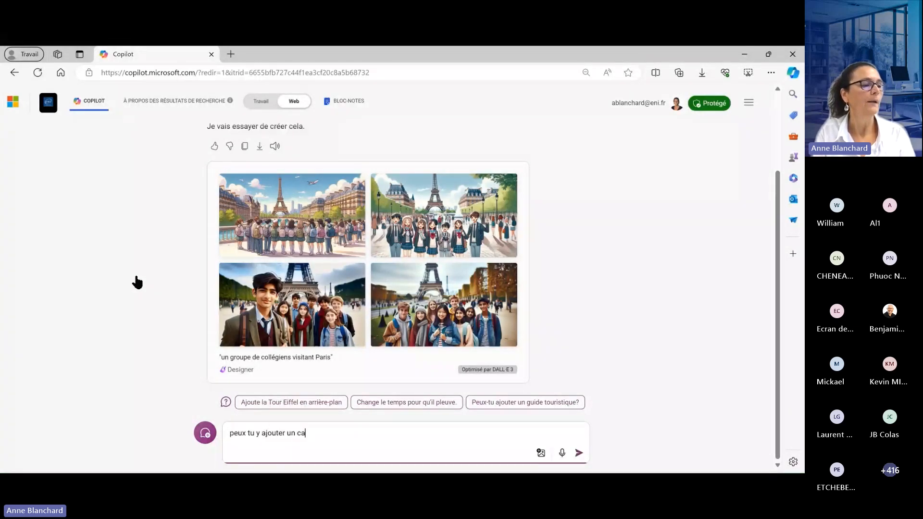
pyautogui.write('r scolaire')
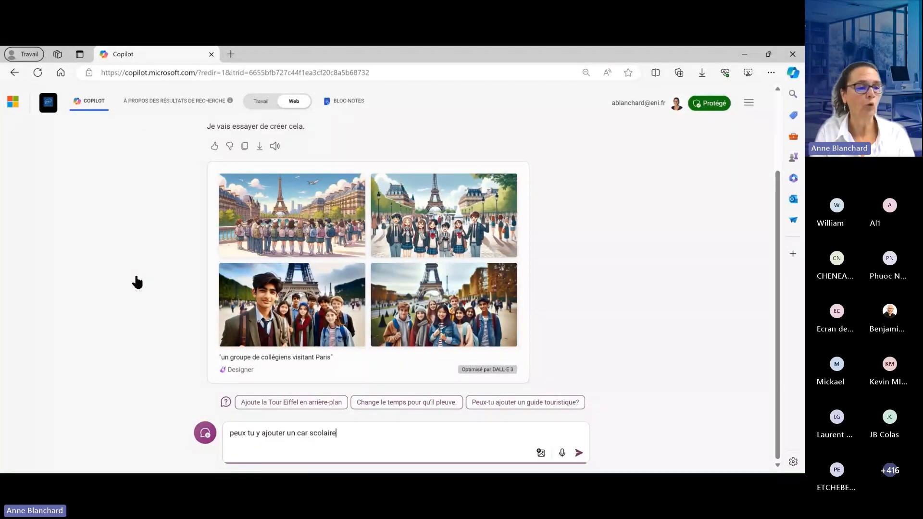
pyautogui.press('Return')
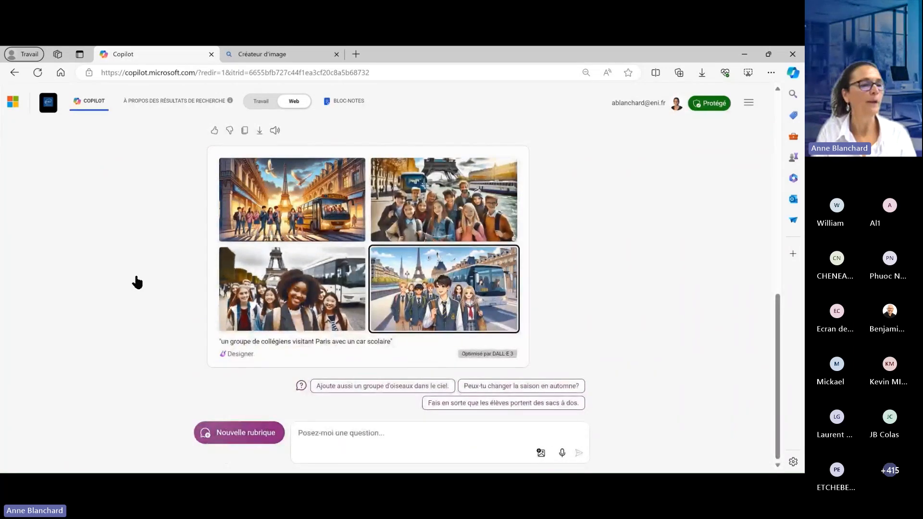
# - Open the generated image of students beside the Seine with a blue bus at full size and pause the demo on it
pyautogui.click(444, 199)
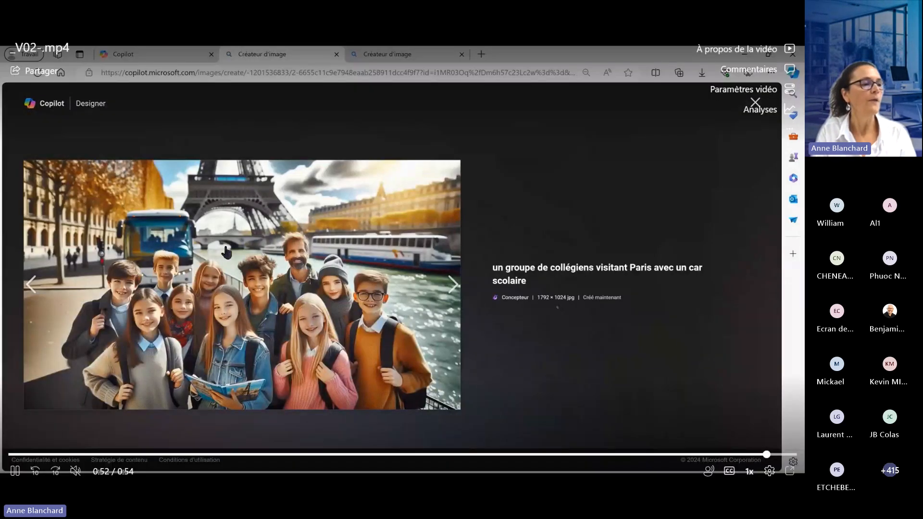
pyautogui.click(225, 246)
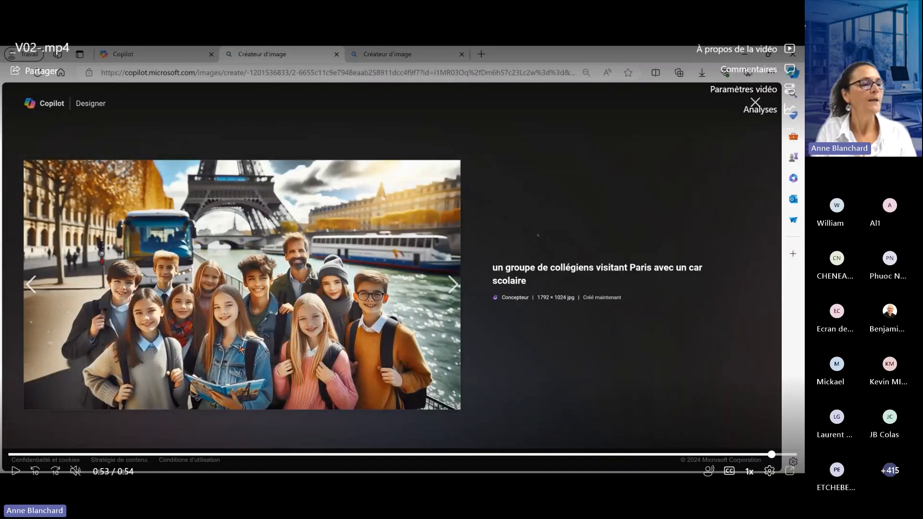
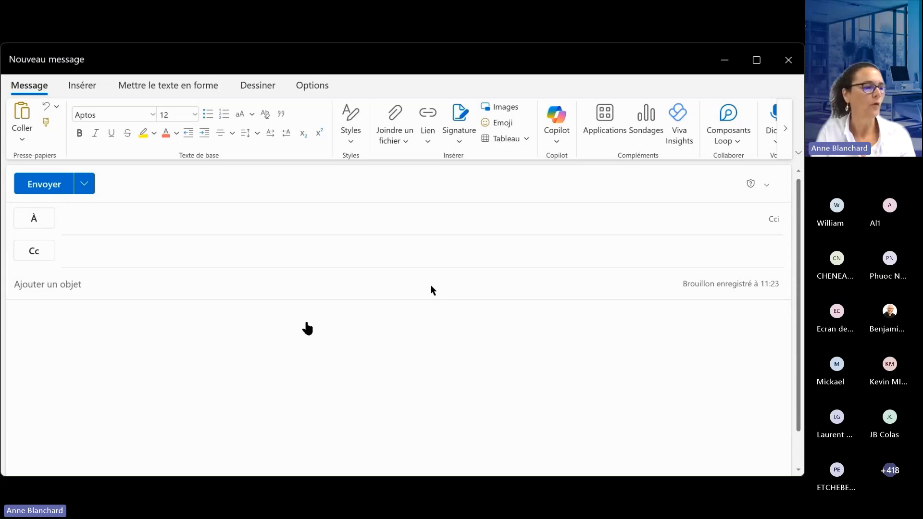
# - Play the _V03.mp4 demo to display Copilot's options for the new message and start a draft with Copilot
pyautogui.click(307, 328)
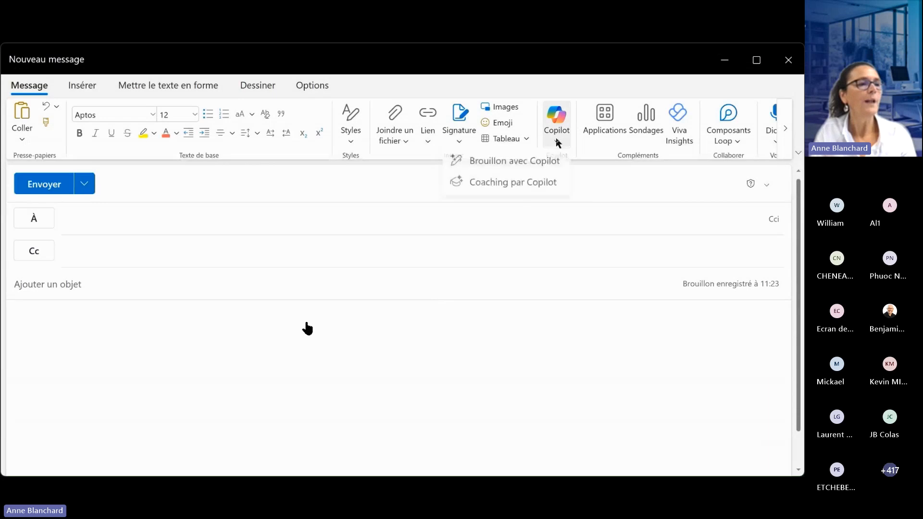
pyautogui.click(307, 328)
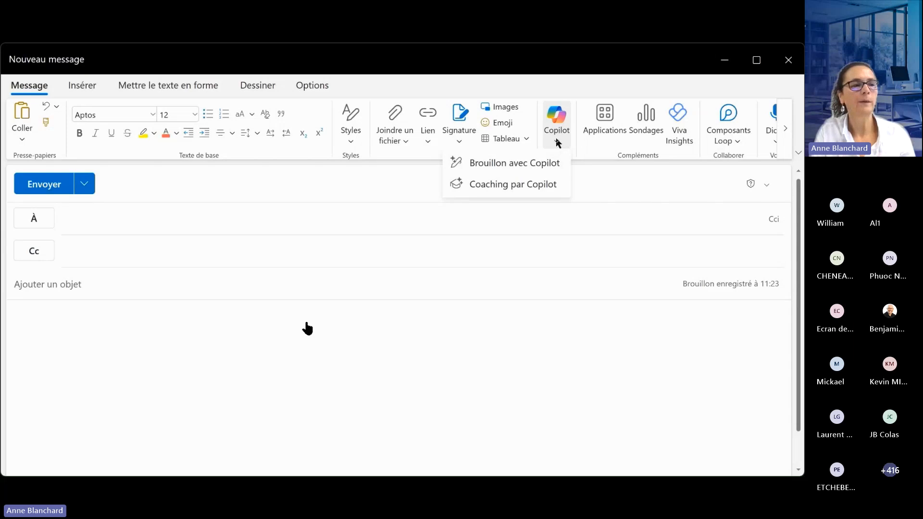
pyautogui.click(309, 329)
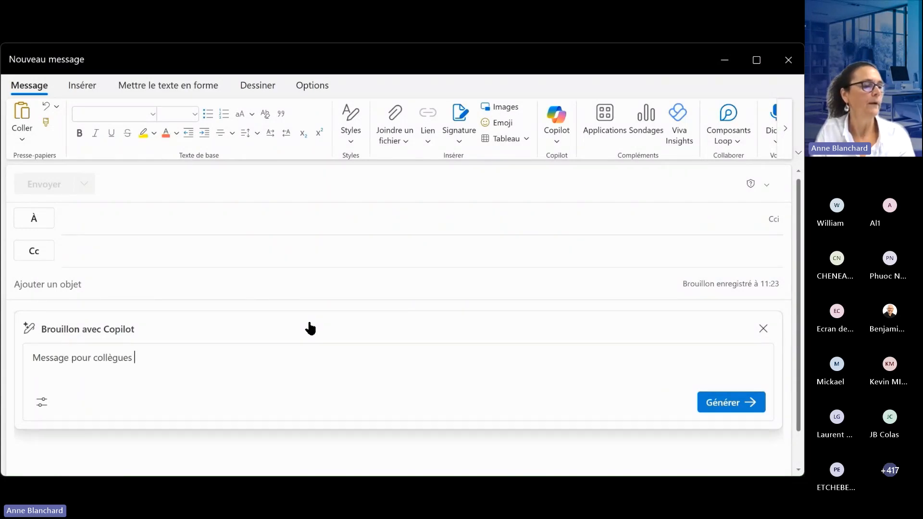
# - Generate a Copilot draft inviting colleagues to plan the Paris "voyage scolaire" on 2 juin at 18 heures, "salle des profs", listing "une dizaine de points à traiter"
pyautogui.click(309, 323)
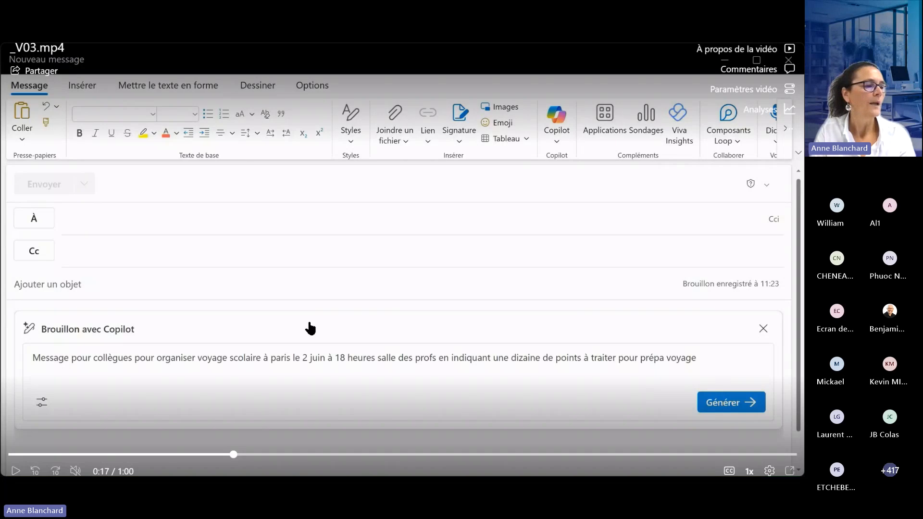
pyautogui.click(310, 323)
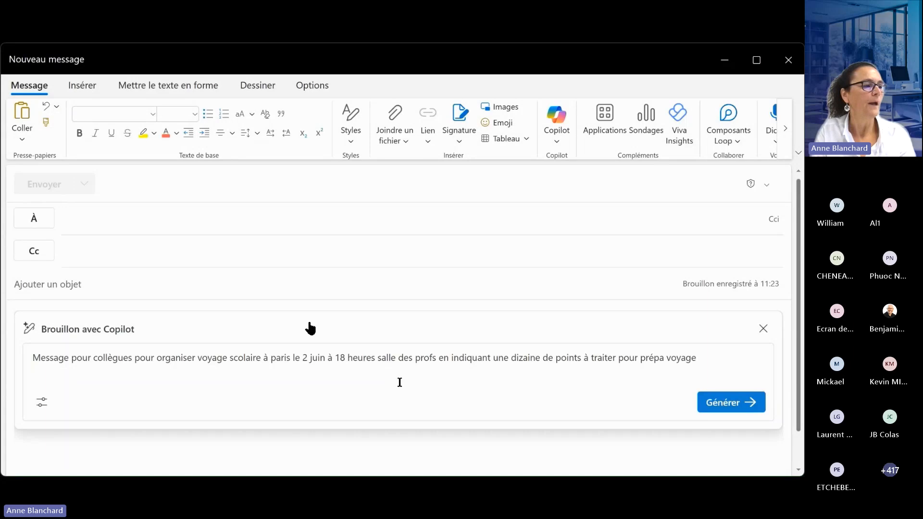
pyautogui.moveTo(314, 324)
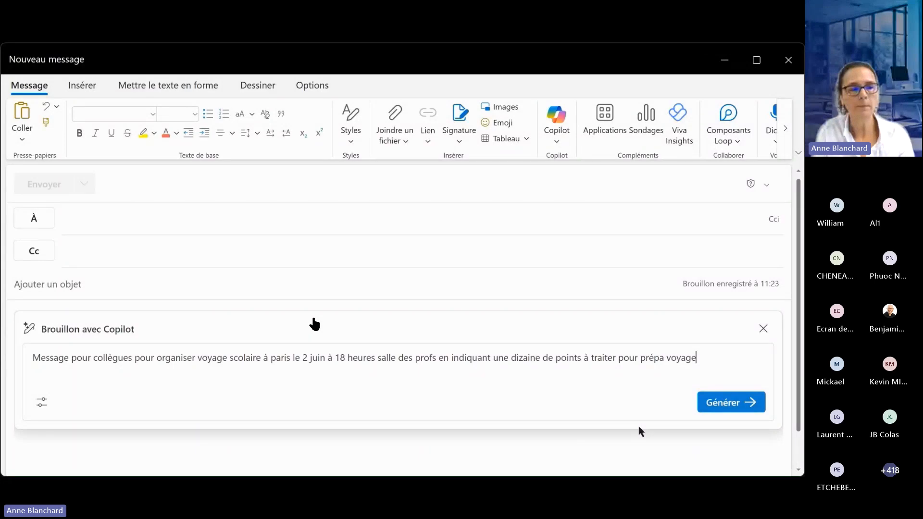
pyautogui.moveTo(646, 428)
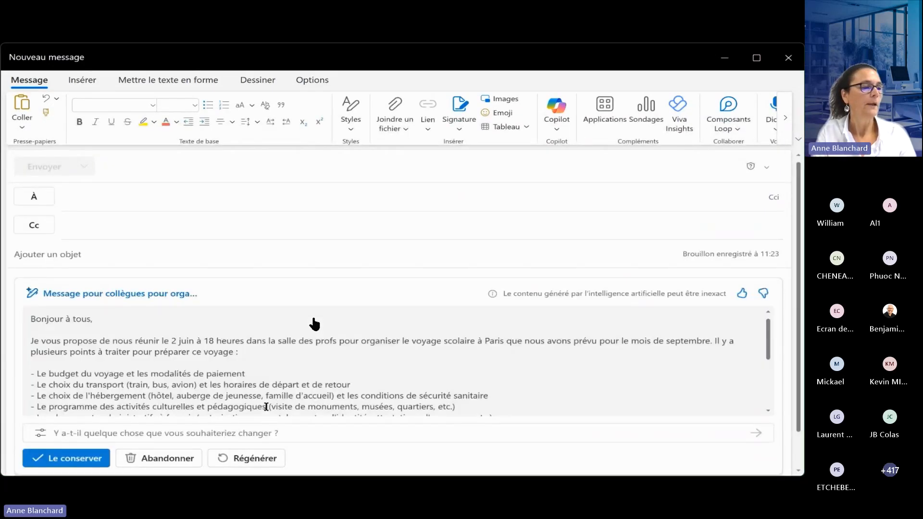
# - Review the generated draft and its adjustment options for length and tone, and keep the draft as the message body
pyautogui.click(329, 327)
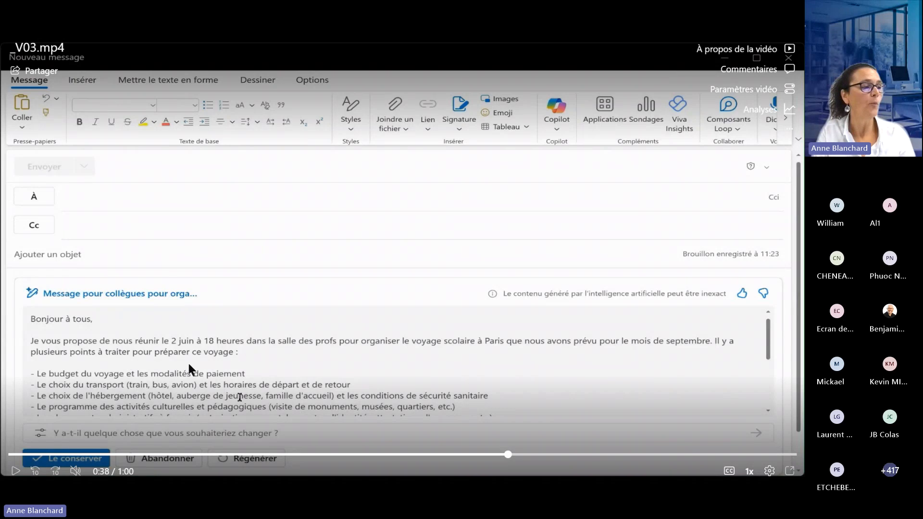
pyautogui.click(353, 363)
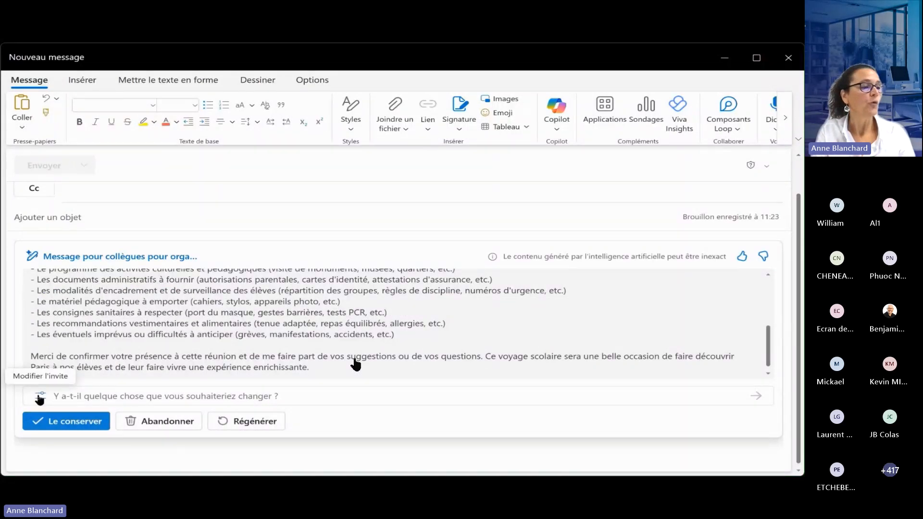
pyautogui.click(355, 362)
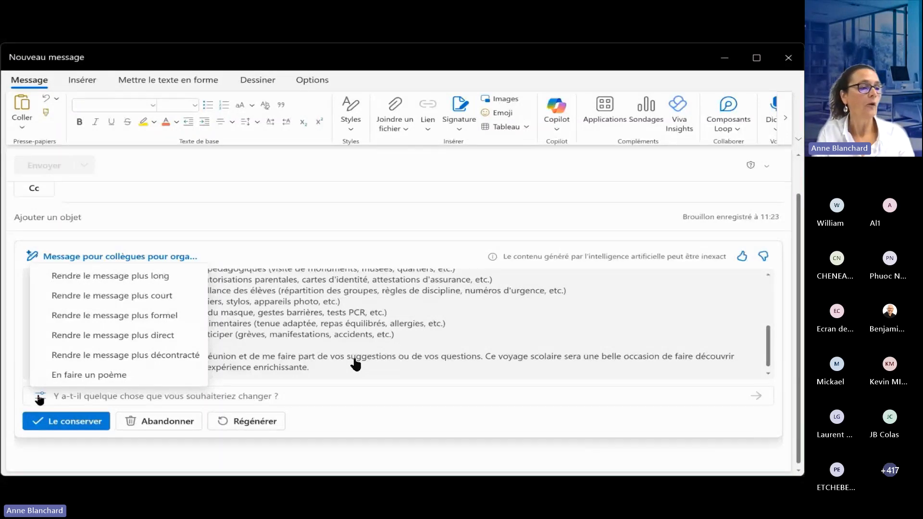
pyautogui.moveTo(361, 350)
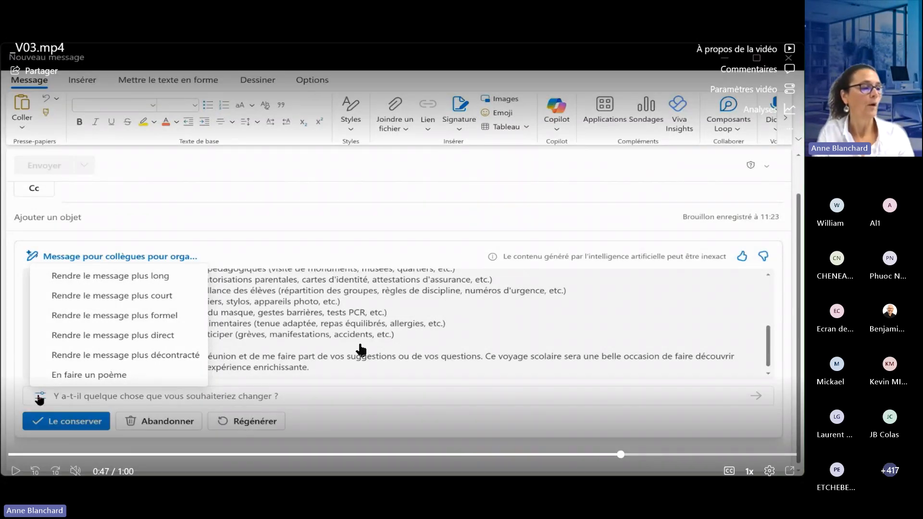
pyautogui.click(360, 350)
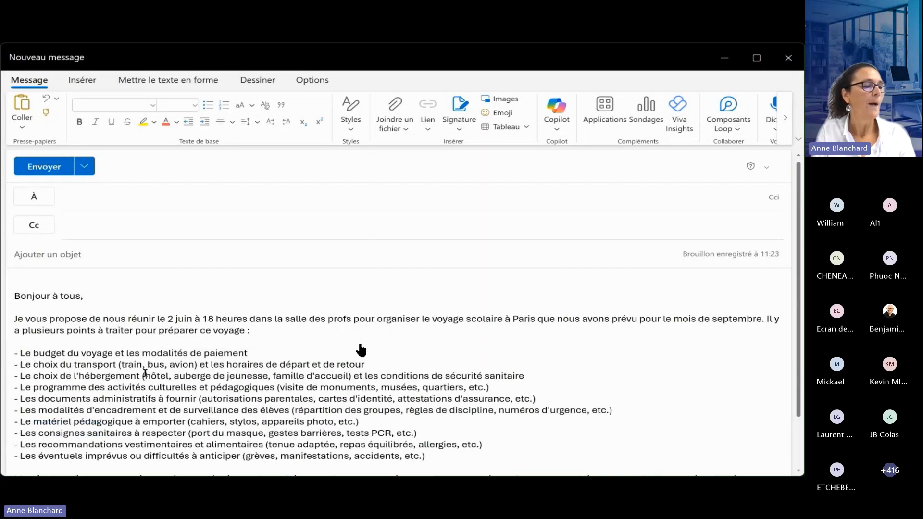
pyautogui.click(361, 349)
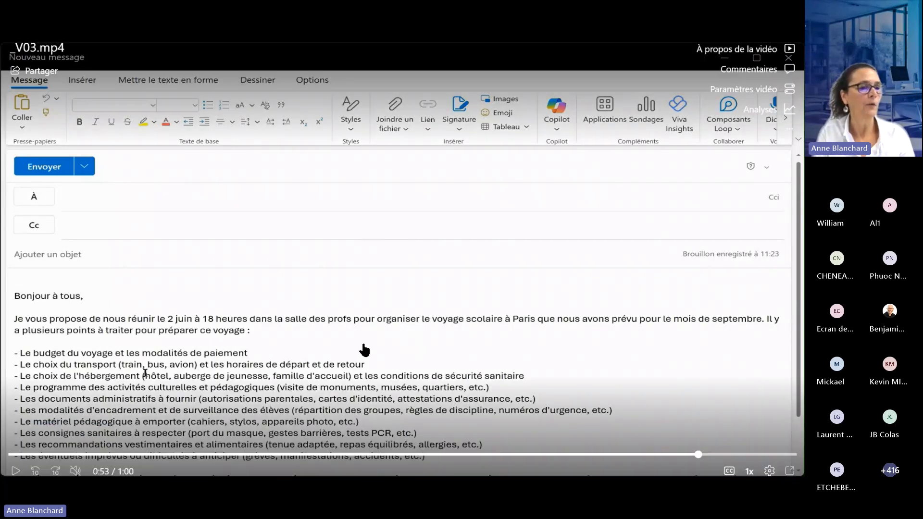
# - Switch to the _V04.mp4 demo, ask Copilot for this week's messages "évoquant voyage et où je suis le seul destinataire", and mute the video
pyautogui.click(275, 350)
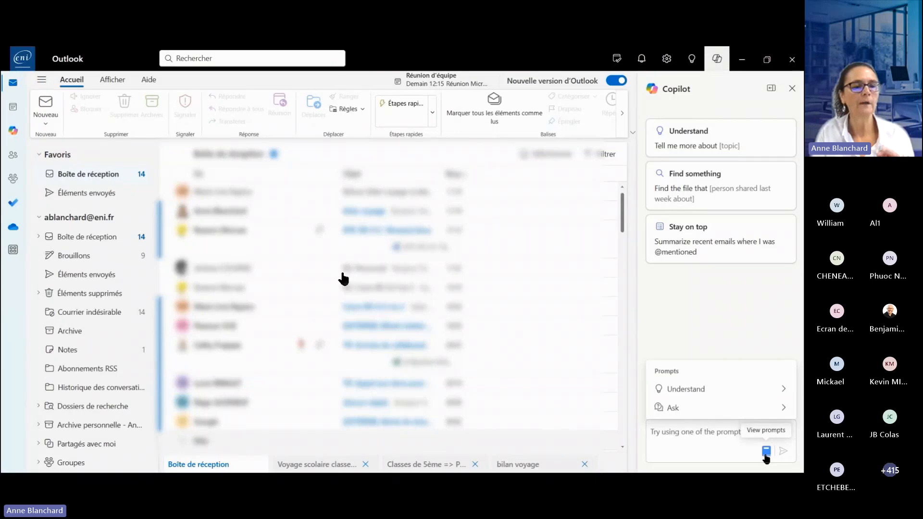
pyautogui.moveTo(342, 277)
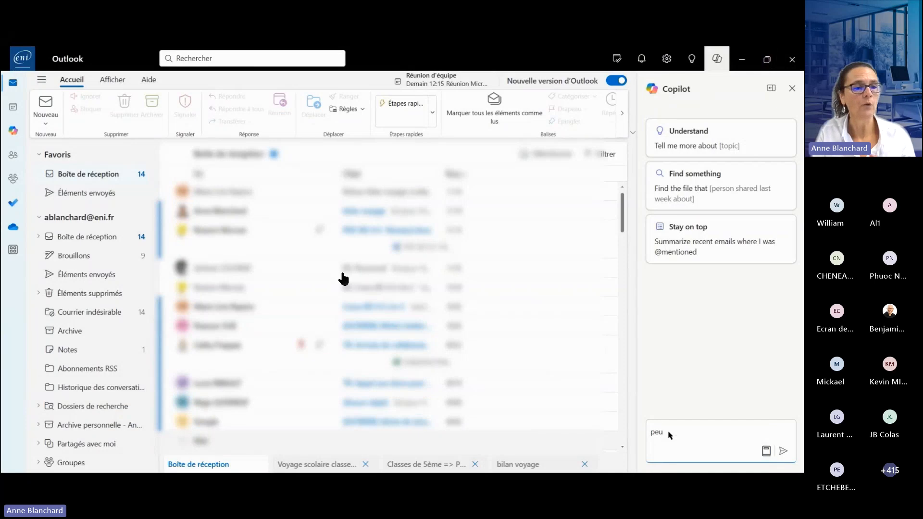
pyautogui.moveTo(316, 355)
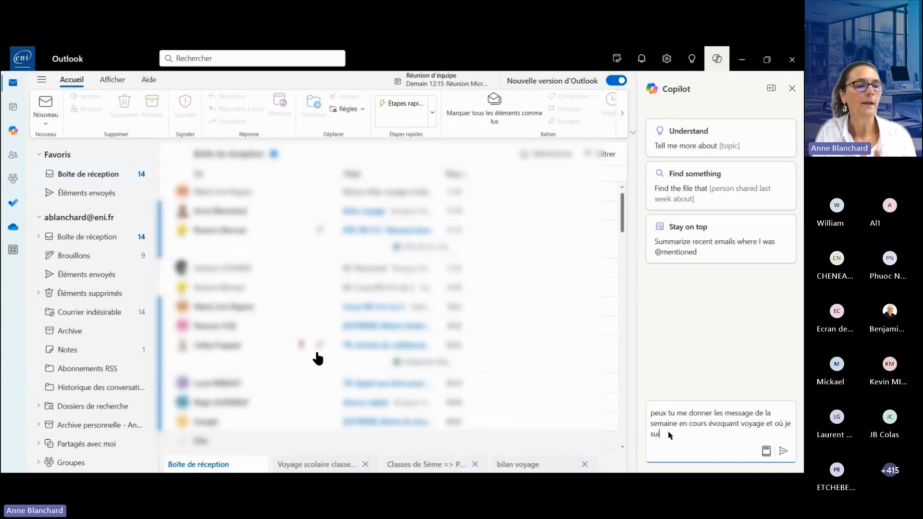
pyautogui.moveTo(234, 363)
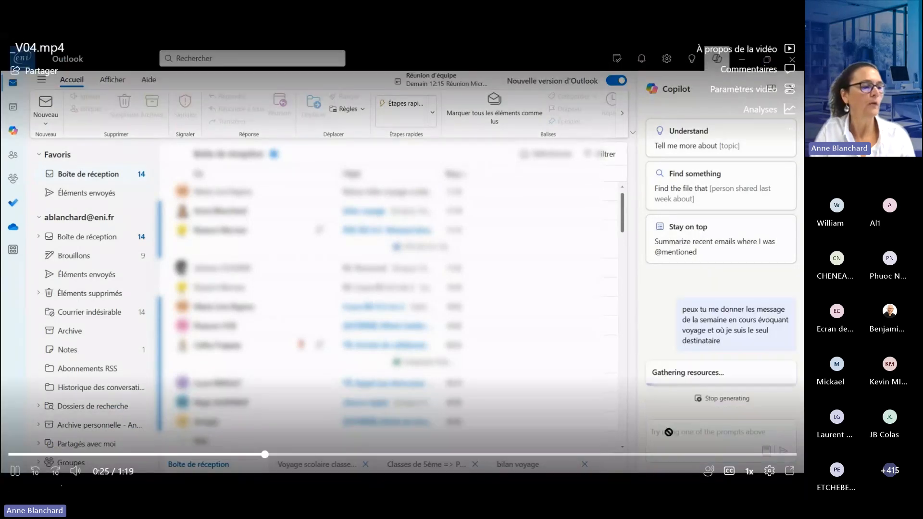
pyautogui.click(75, 471)
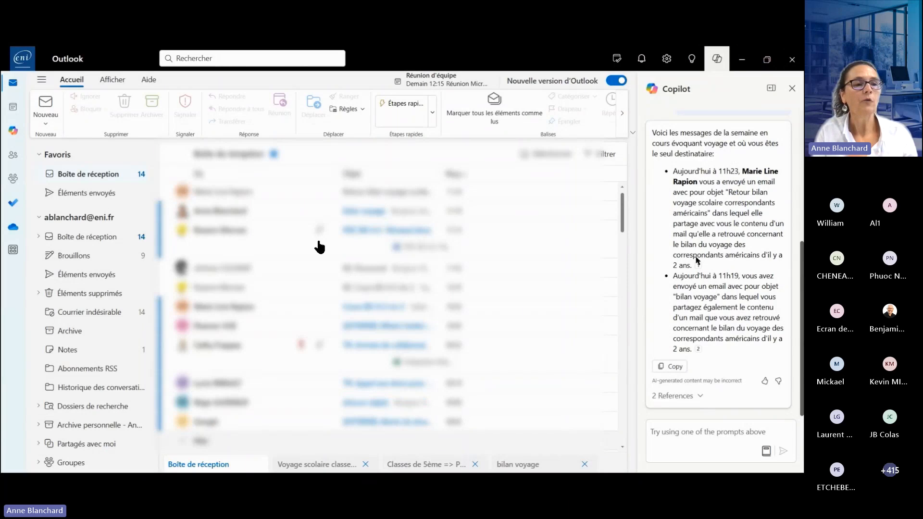
# - Open the "Retour bilan voyage scolaire correspondants américains" email from the answer's references and summarise it with Copilot
pyautogui.moveTo(698, 266)
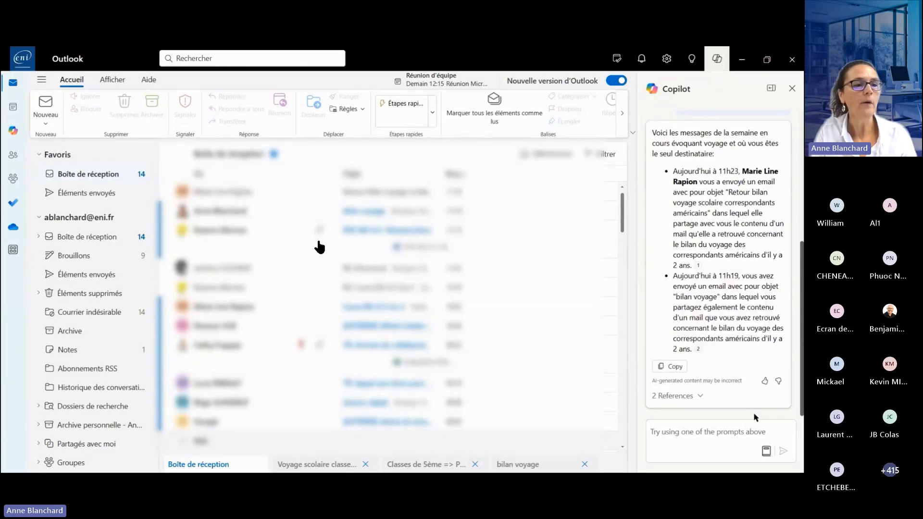
pyautogui.click(702, 398)
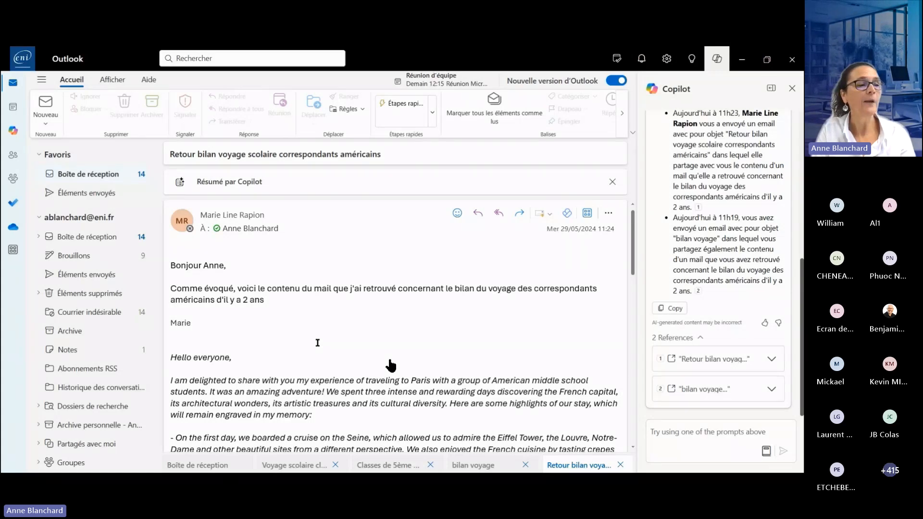
pyautogui.moveTo(393, 329)
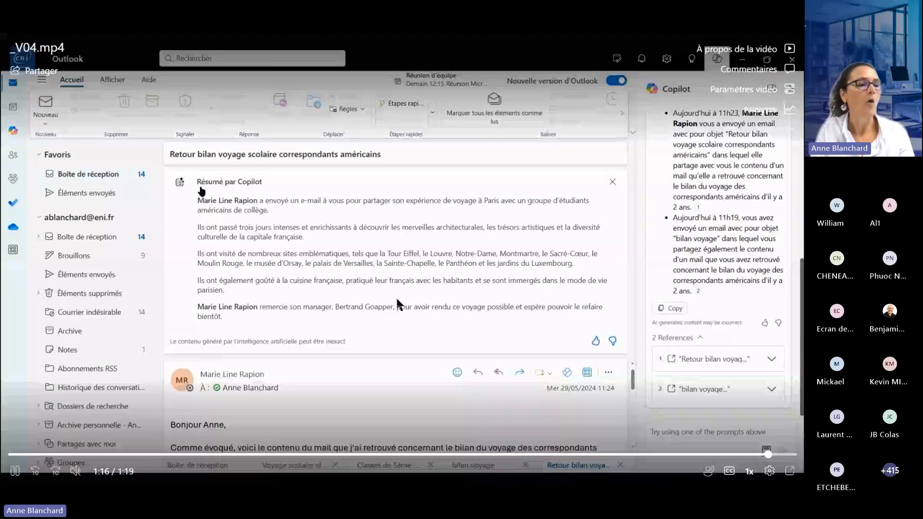
pyautogui.click(397, 294)
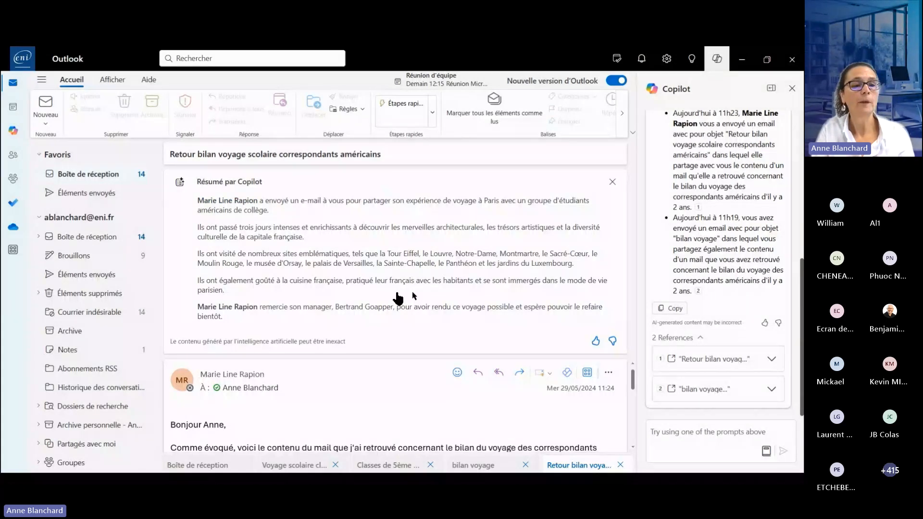
pyautogui.moveTo(406, 277)
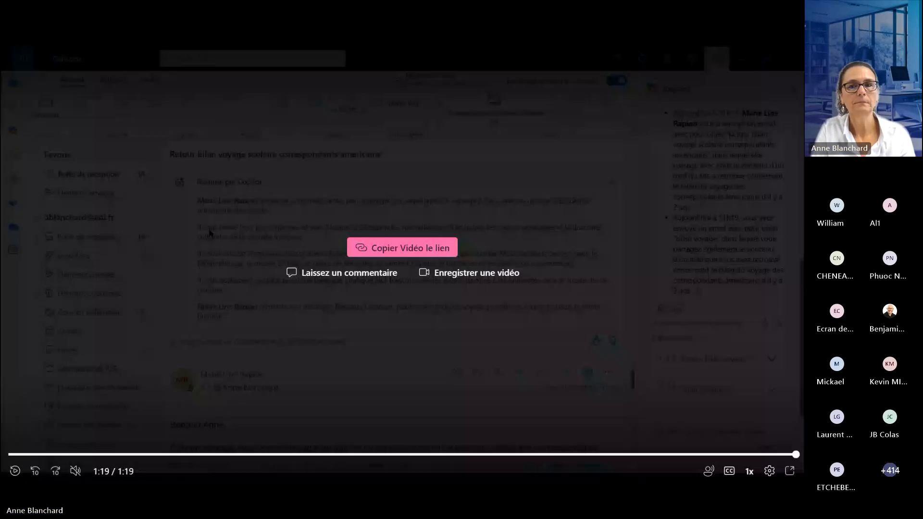
# - Leave the finished demo video and return to the slideshow at the slide "Utilisation de Copilot dans Teams"
pyautogui.press('space')
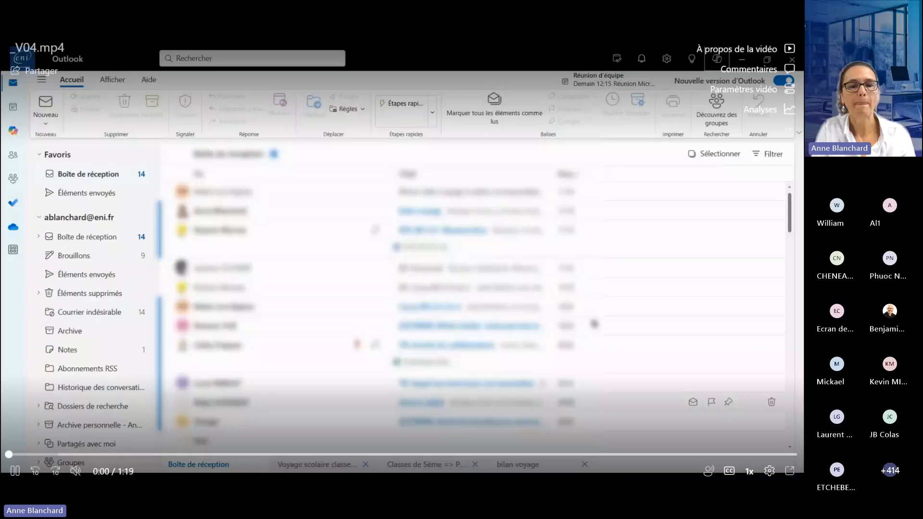
pyautogui.hotkey('alt', 'Tab')
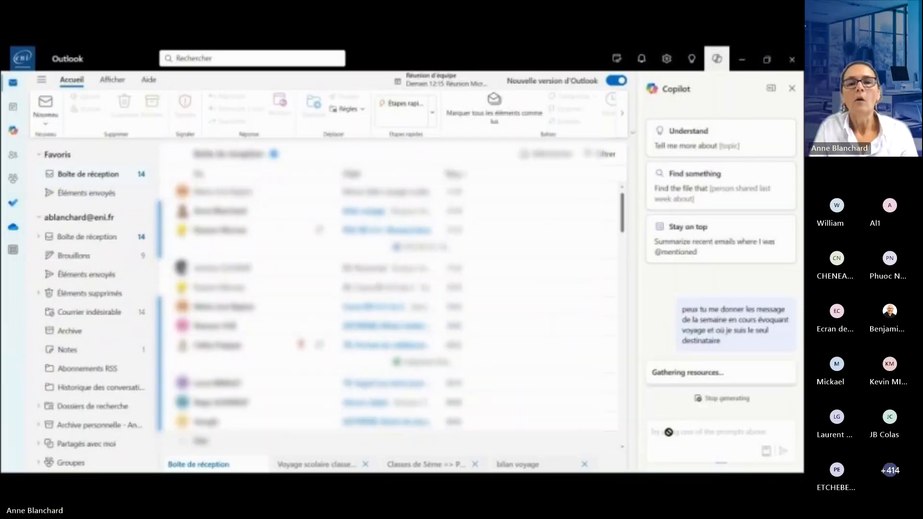
pyautogui.press('Right')
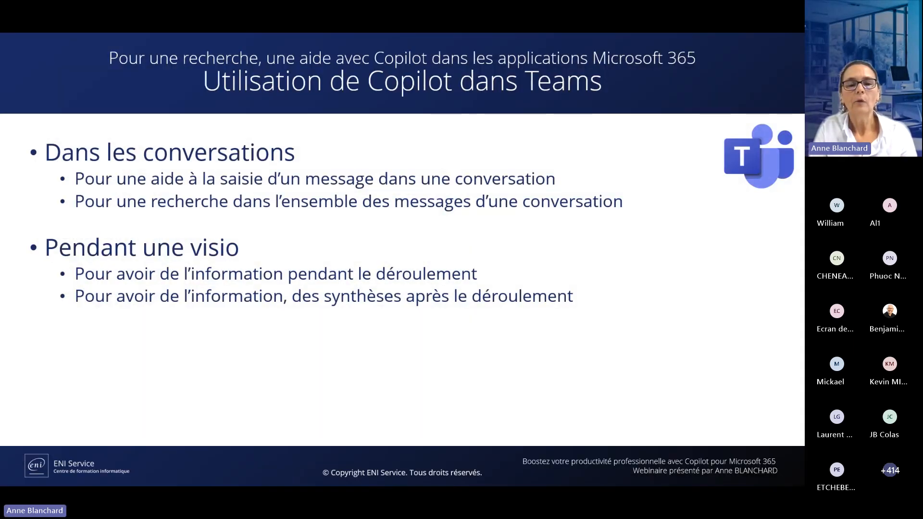
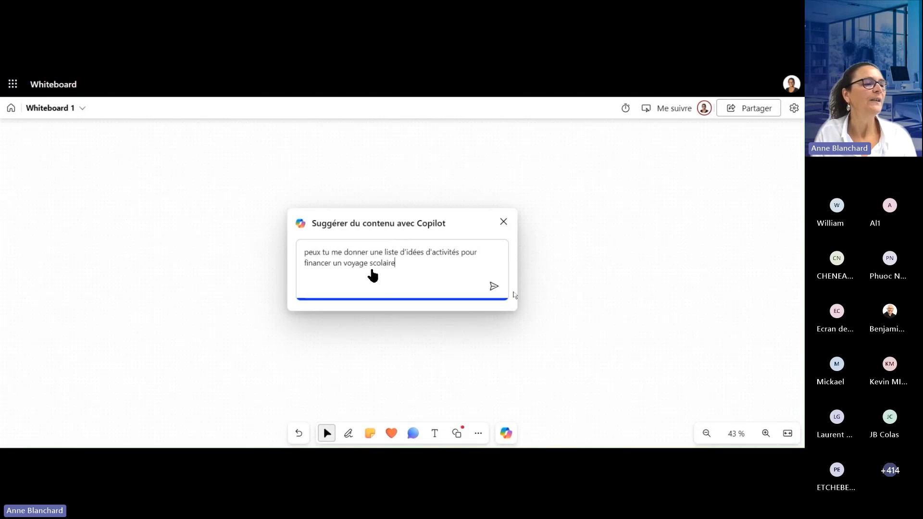
# - Have Copilot suggest "une liste d'idées d'activités pour financer un voyage scolaire" on the whiteboard and organise the inserted notes by category
pyautogui.click(494, 287)
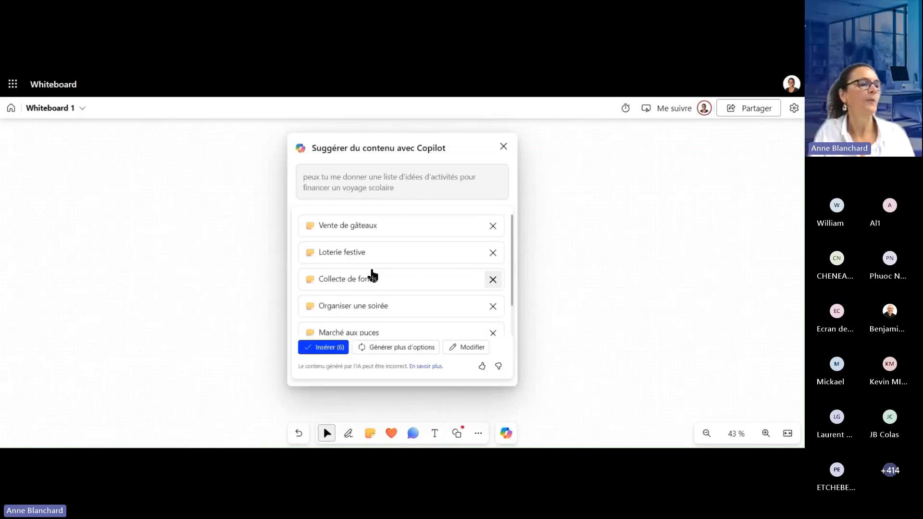
pyautogui.moveTo(159, 288)
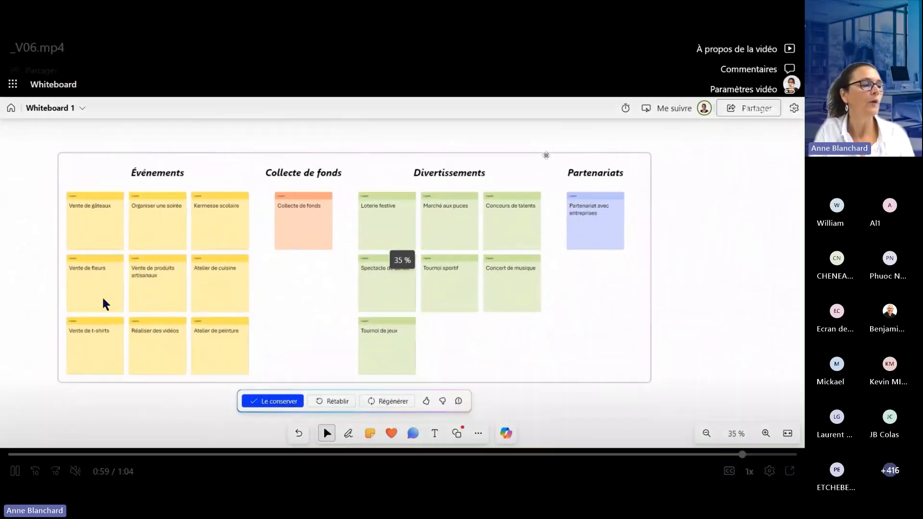
pyautogui.click(39, 316)
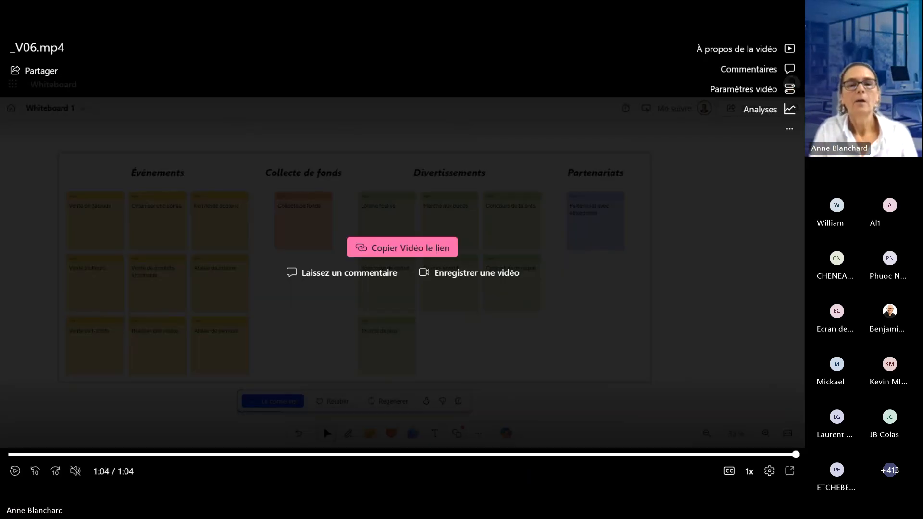
# - Switch to the _V07.mp4 Forms demo, create a new form and have Copilot draft questions about accompanying and financing the Paris school trip
pyautogui.press('space')
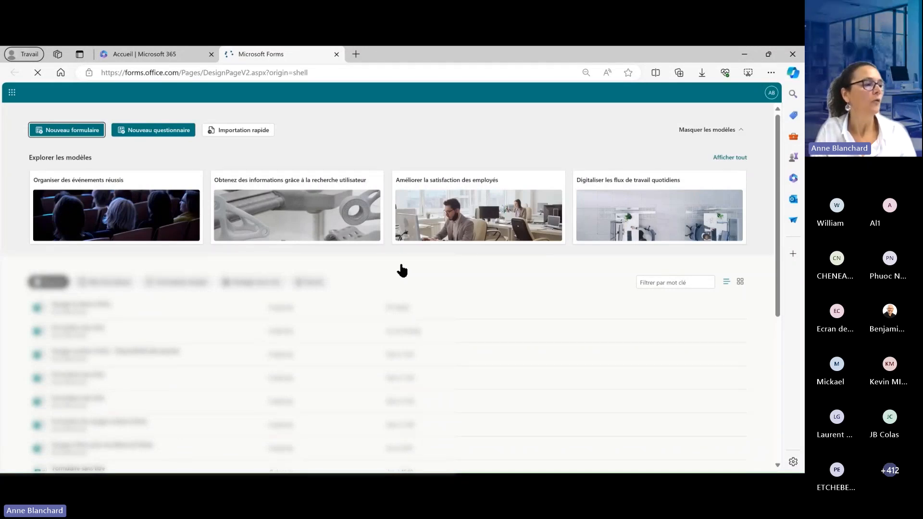
pyautogui.click(401, 265)
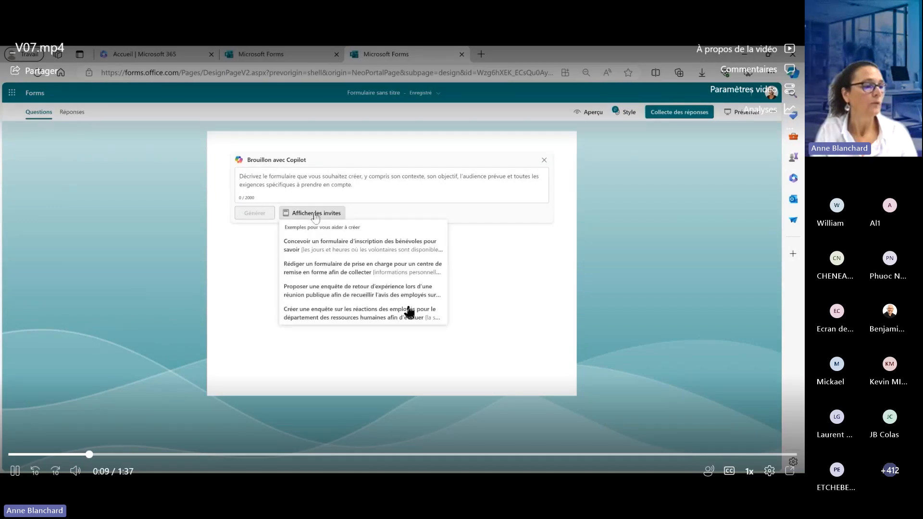
pyautogui.click(409, 313)
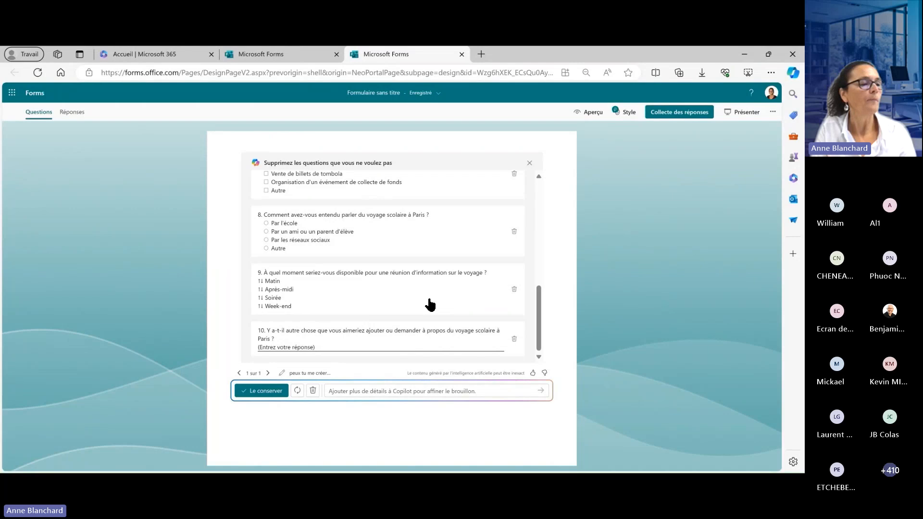
# - Remove the draft questions on how many pupils to supervise and how respondents heard about the Paris trip, and keep the rest
pyautogui.scroll(5, 389, 264)
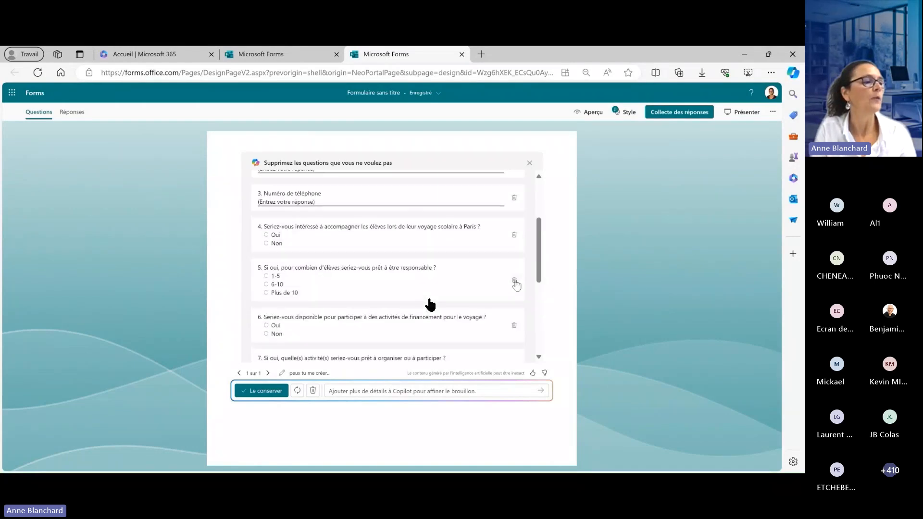
pyautogui.click(514, 281)
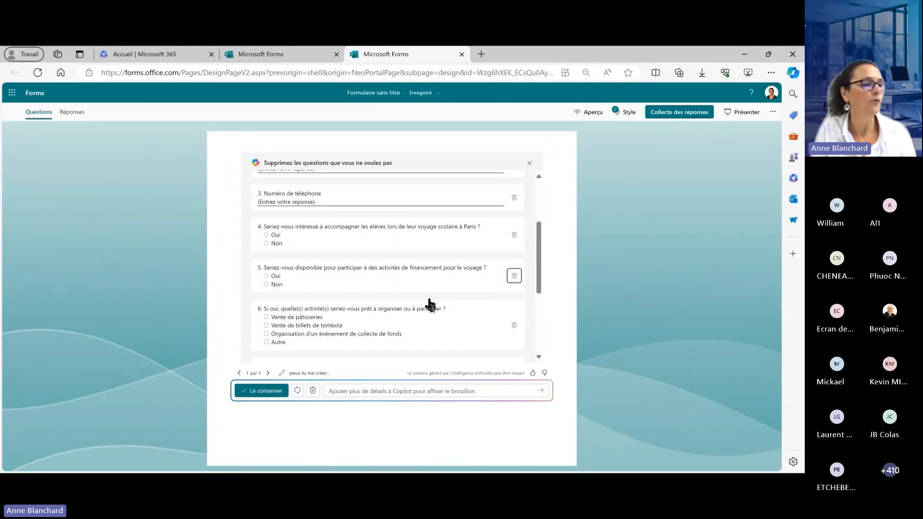
pyautogui.scroll(-1, 430, 304)
pyautogui.scroll(-1, 431, 304)
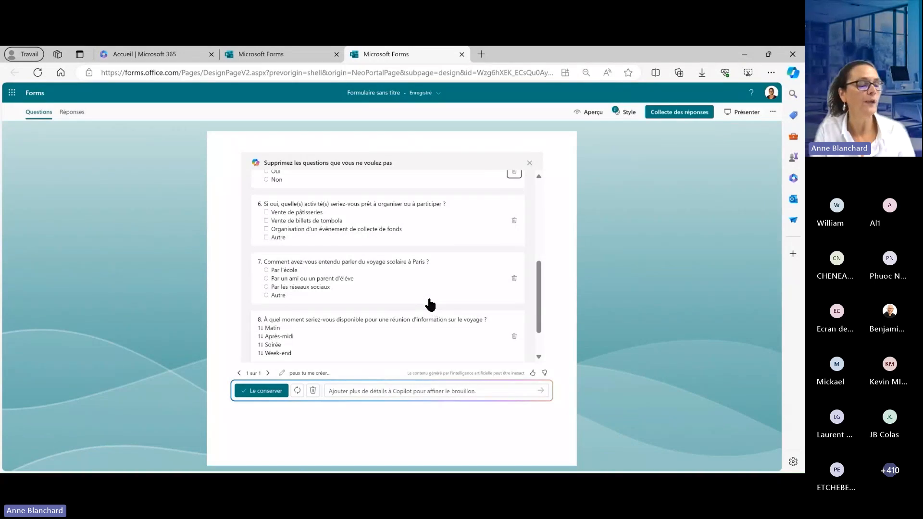
pyautogui.click(514, 278)
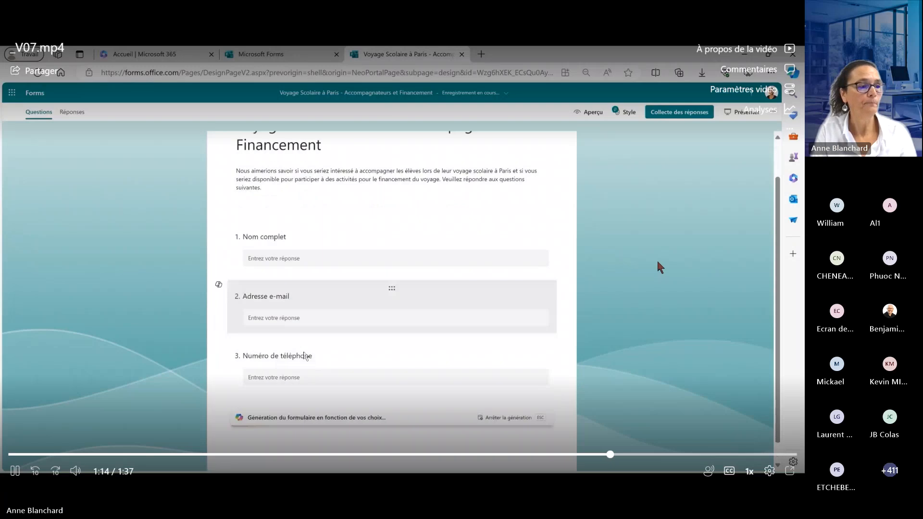
# - Apply the blue star-rating style to the "Voyage Scolaire à Paris - Accompagnateurs et Financement" form and preview it, pausing the demo there
pyautogui.click(644, 260)
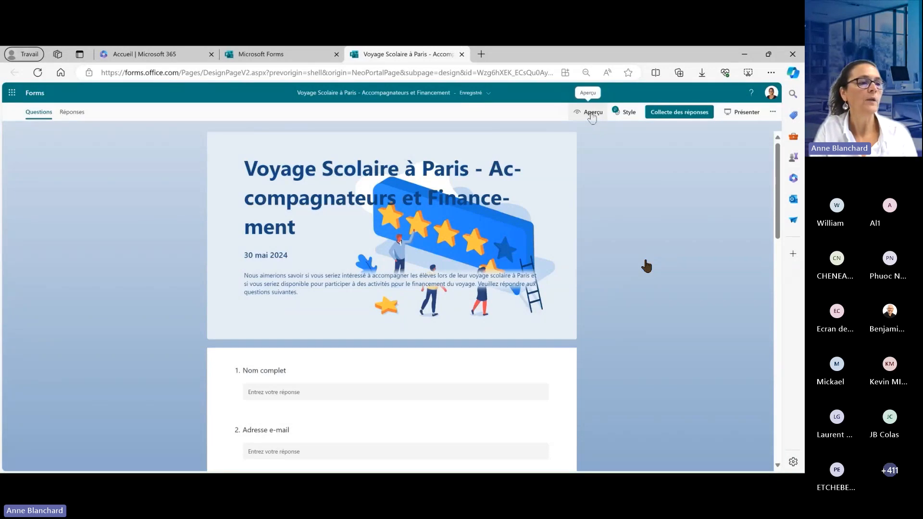
pyautogui.click(646, 265)
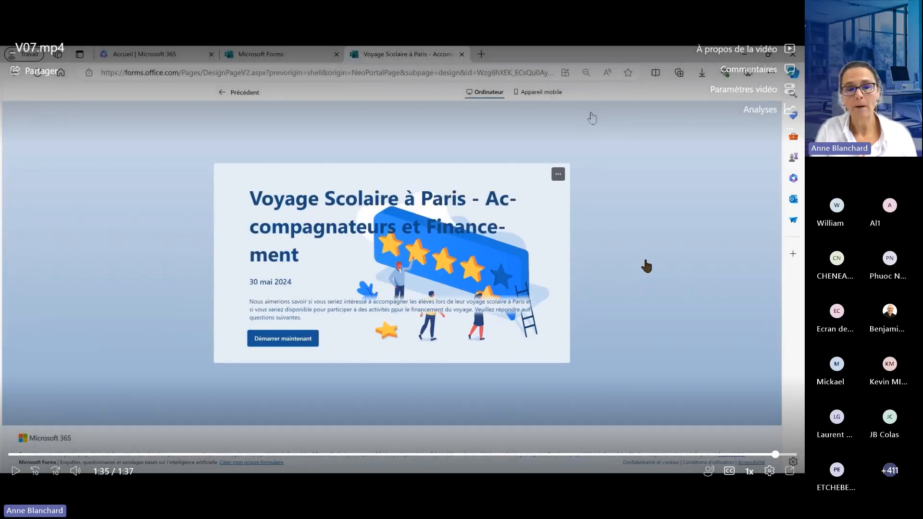
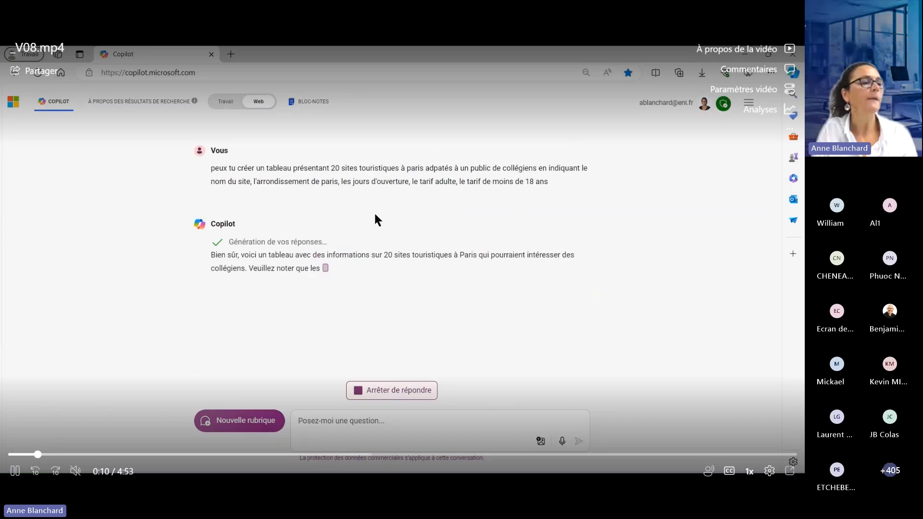
# - Have Copilot finish the table of 20 Paris tourist sites, open it in Excel and open that workbook in the desktop application
pyautogui.click(361, 205)
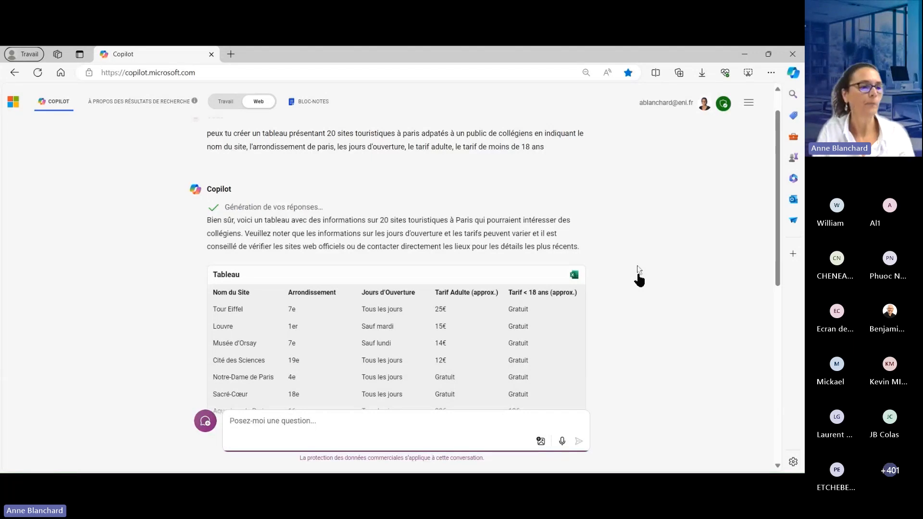
pyautogui.moveTo(637, 281)
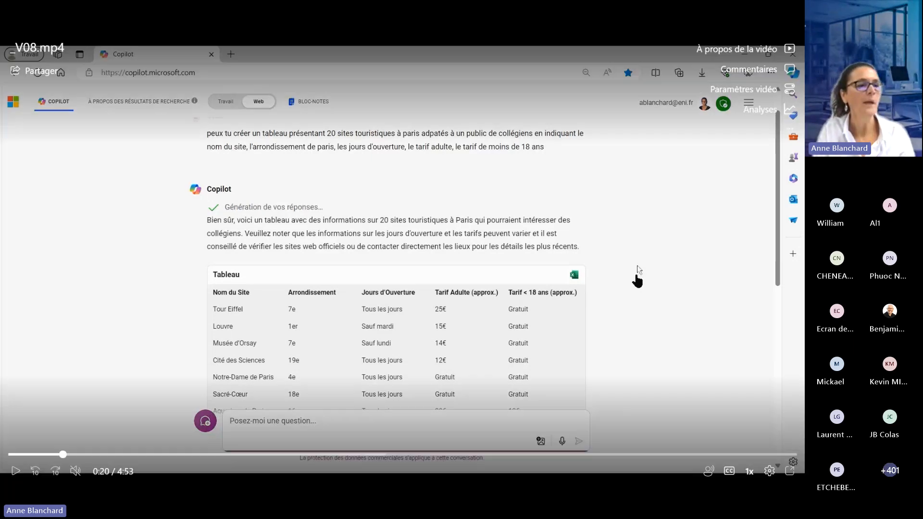
pyautogui.click(615, 261)
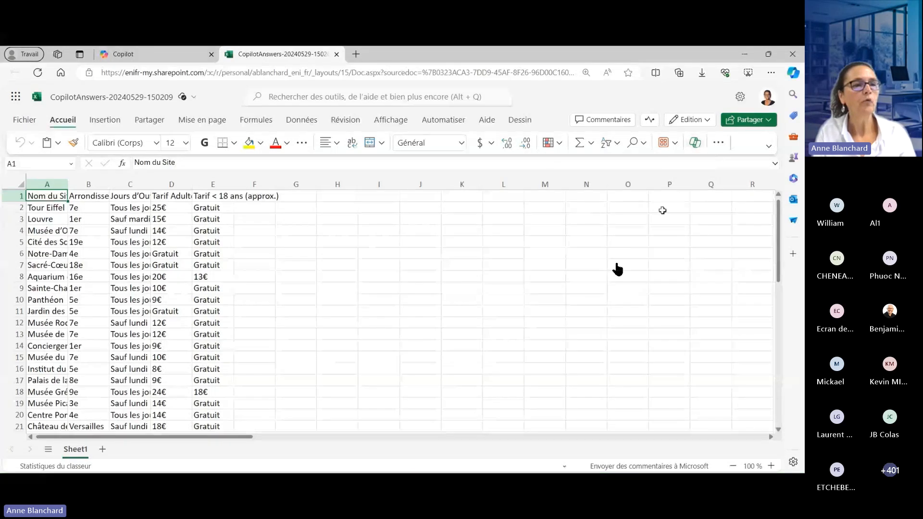
pyautogui.click(707, 120)
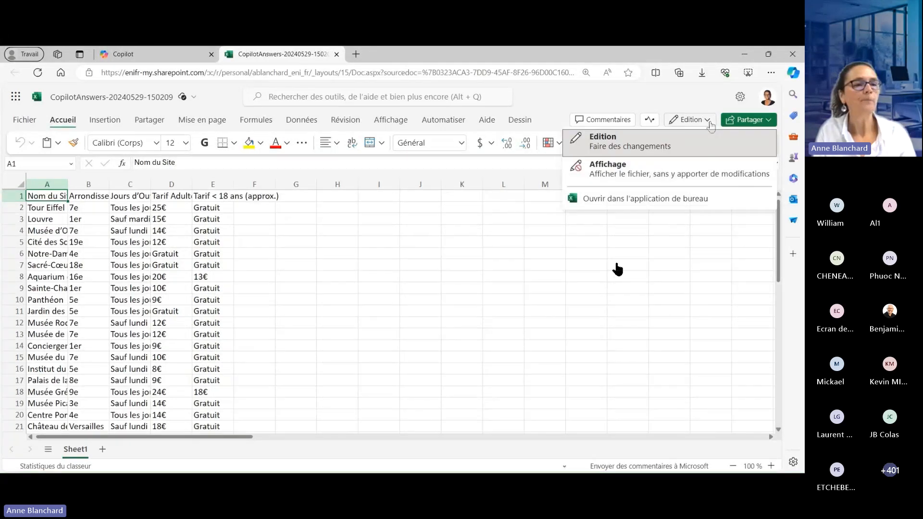
pyautogui.click(647, 204)
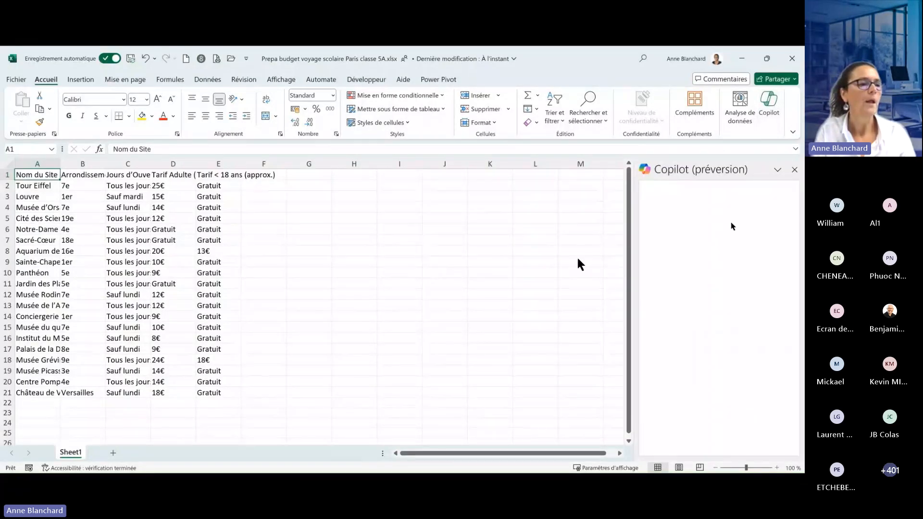
# - Open Copilot on the "Prepa budget voyage scolaire Paris classe 5A.xlsx" workbook and select cell D10 in the site list
pyautogui.moveTo(495, 261)
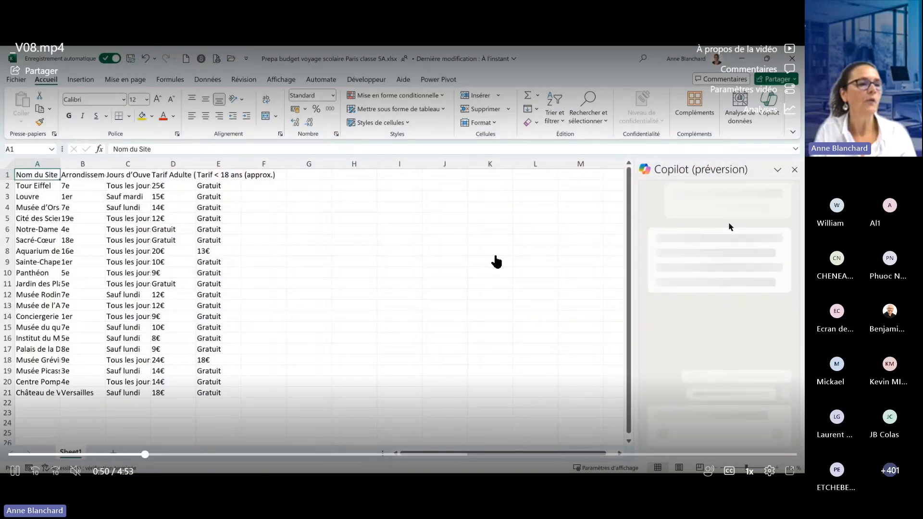
pyautogui.click(496, 262)
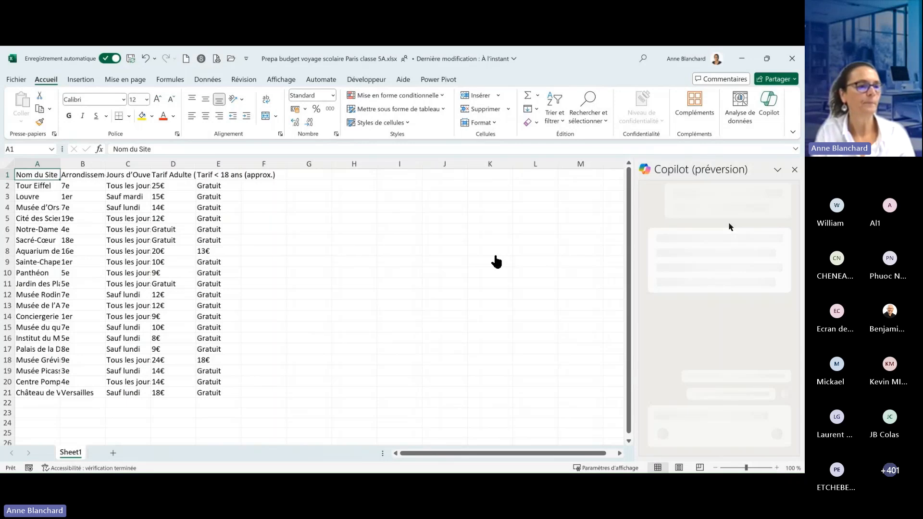
pyautogui.click(496, 261)
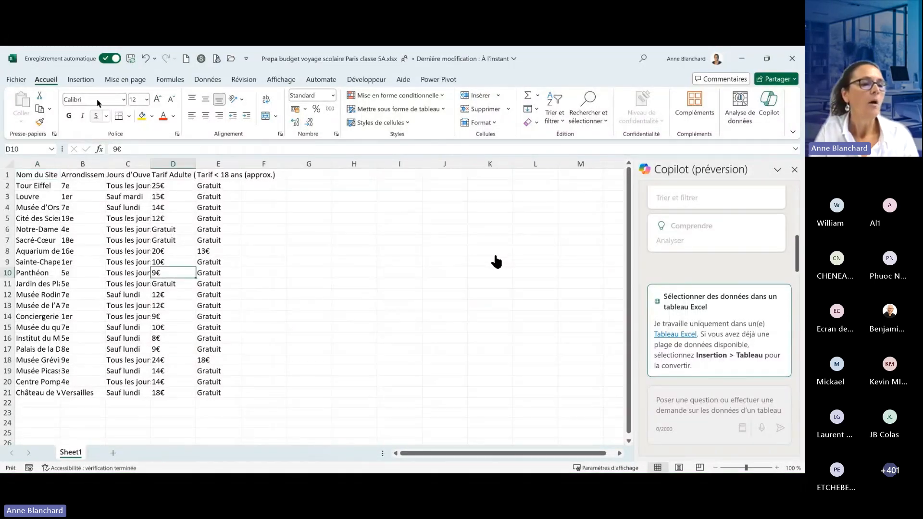
pyautogui.click(497, 262)
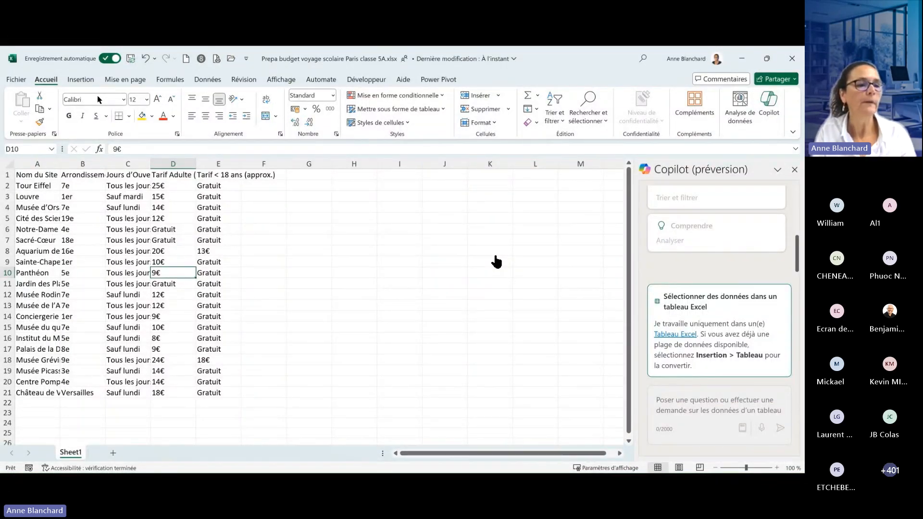
pyautogui.moveTo(653, 343)
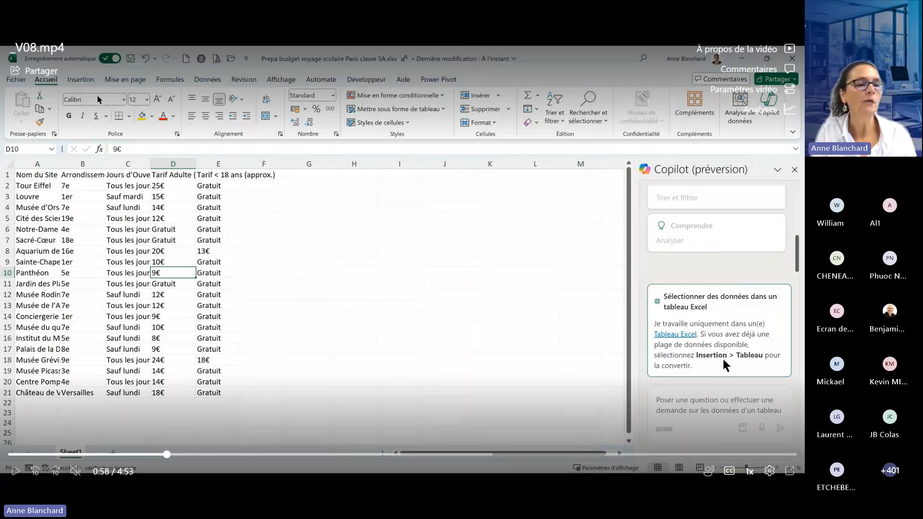
# - Convert the site list into an Excel table and fit the column widths to their contents
pyautogui.click(321, 260)
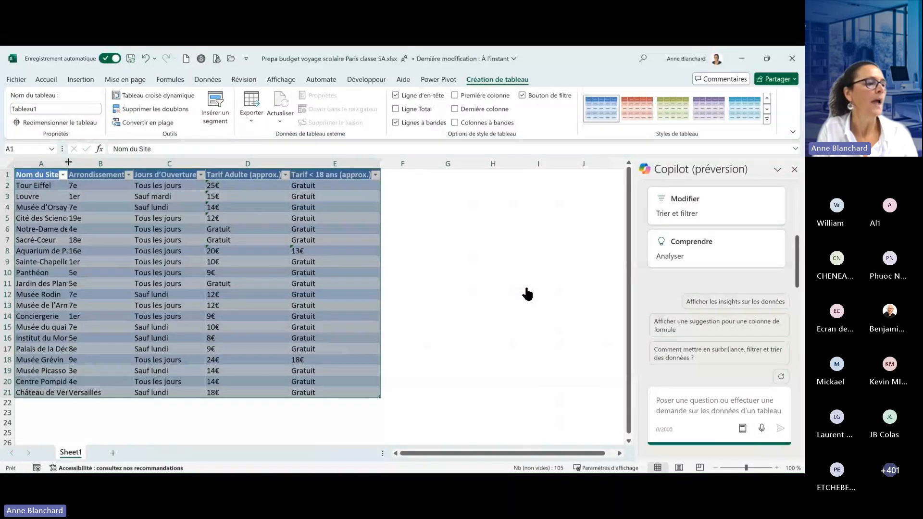
pyautogui.moveTo(207, 175)
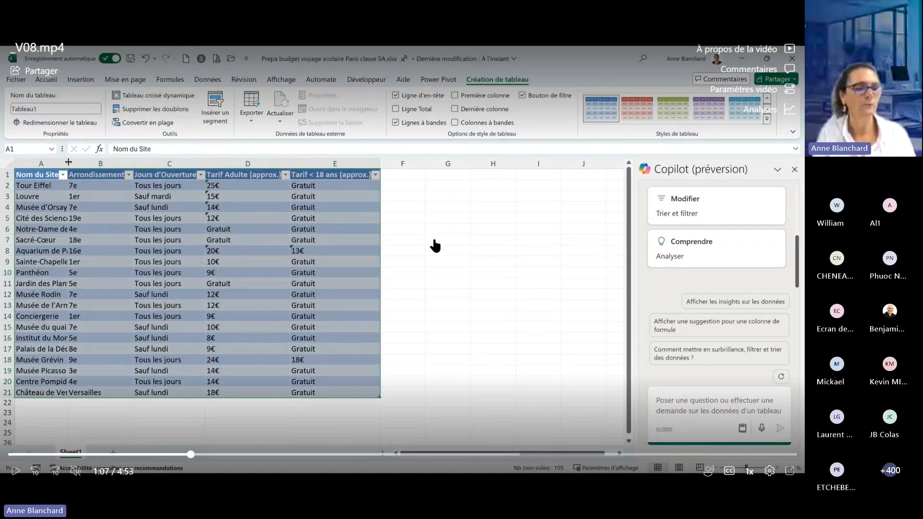
pyautogui.click(467, 246)
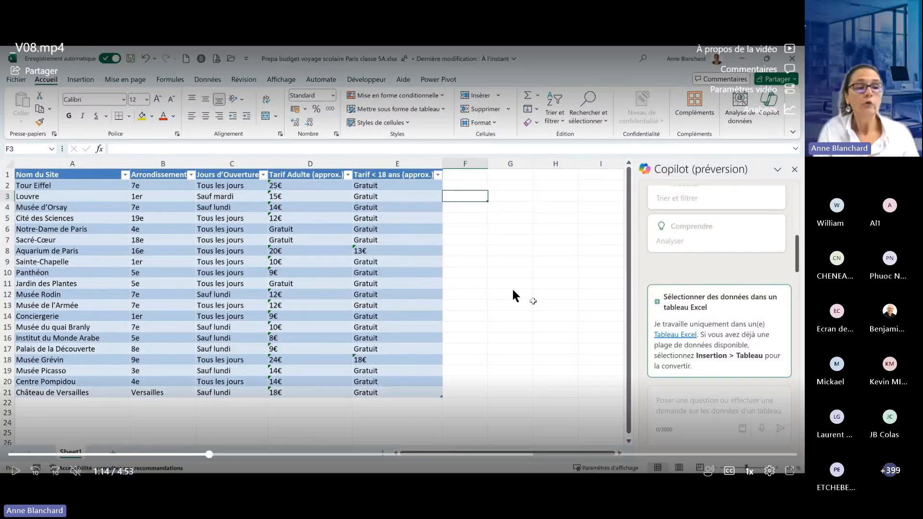
# - Have Copilot calculate and insert a "Prix Total" column, and apply light yellow fill to its values above 50
pyautogui.click(539, 303)
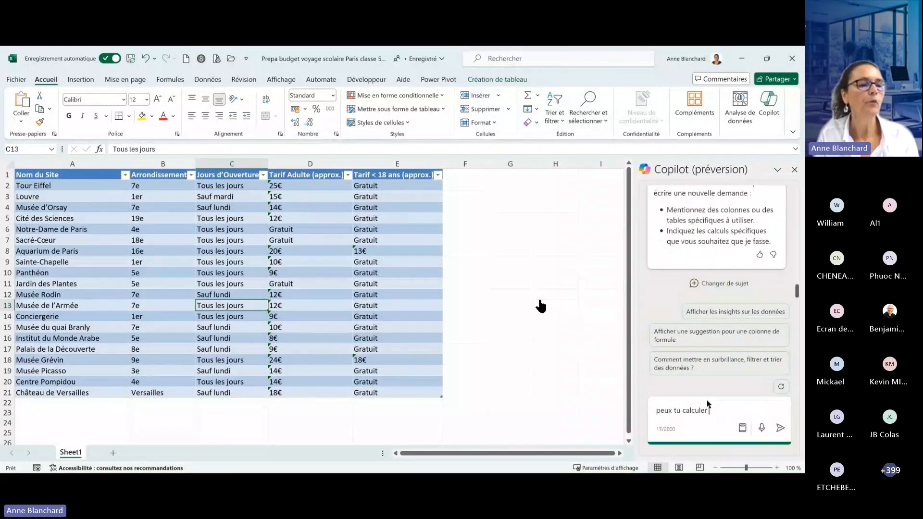
pyautogui.moveTo(601, 289)
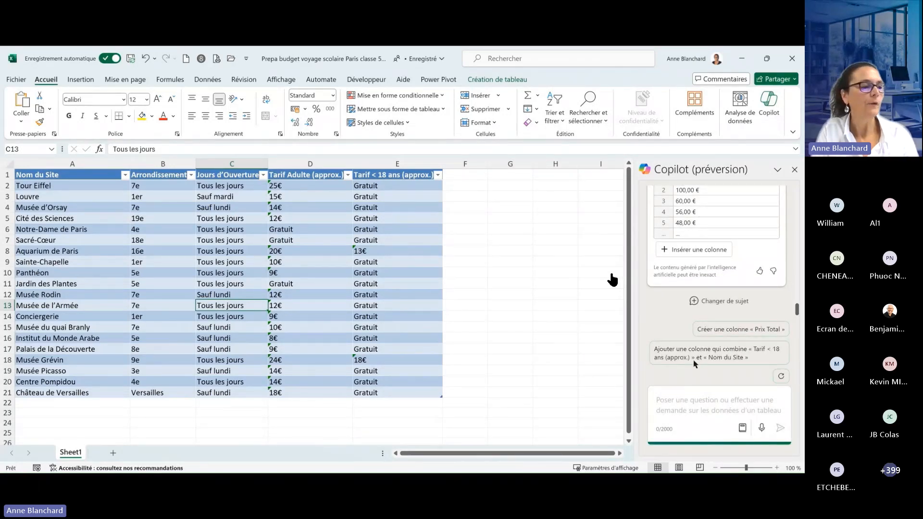
pyautogui.moveTo(608, 280)
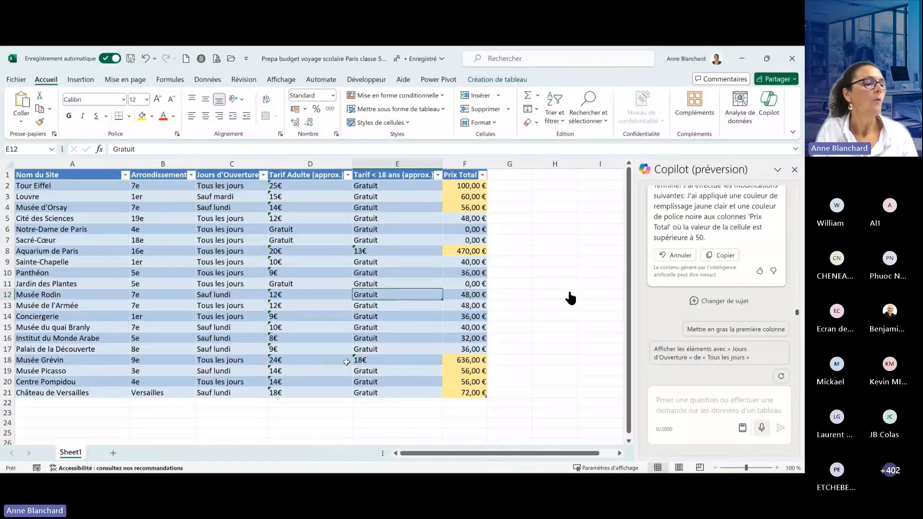
# - Set the Musée Rodin under-18 fare in E12 to 5 to test the formatting, and undo the entry
pyautogui.moveTo(317, 451)
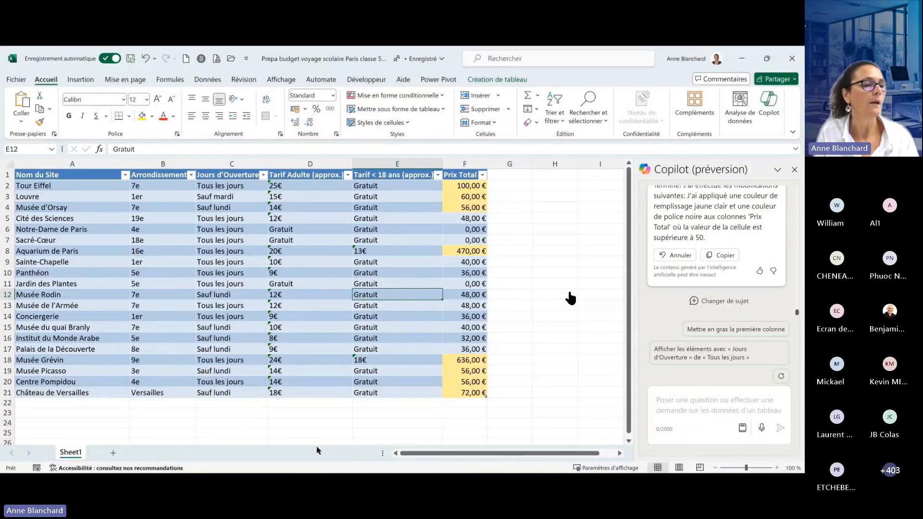
pyautogui.write('5')
pyautogui.press('Return')
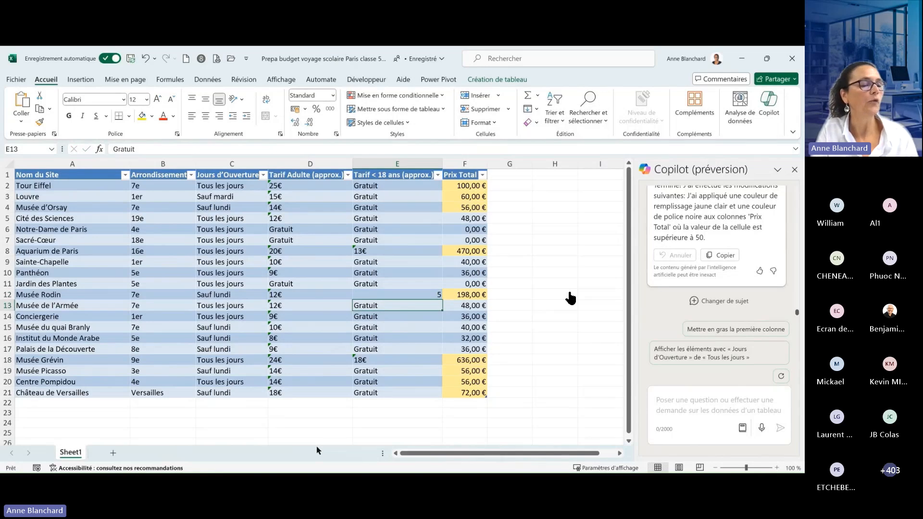
pyautogui.click(144, 59)
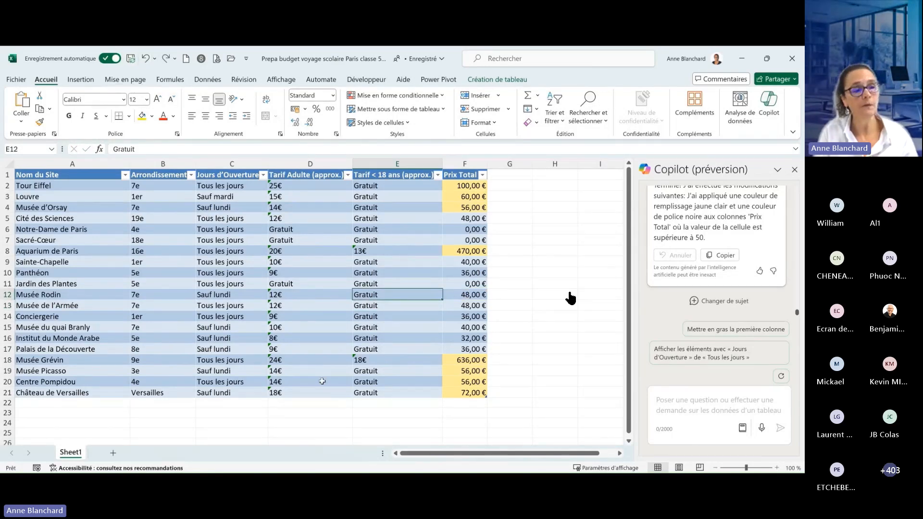
# - Ask Copilot "peux tu faire une synthèse pour afficher le nombre de sites et le montant total par arrondissement"
pyautogui.click(527, 292)
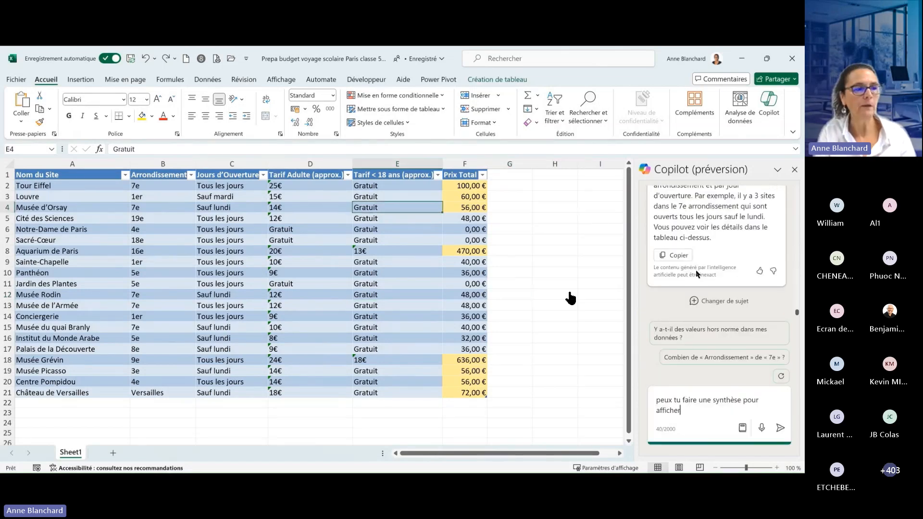
pyautogui.write('le nombre ')
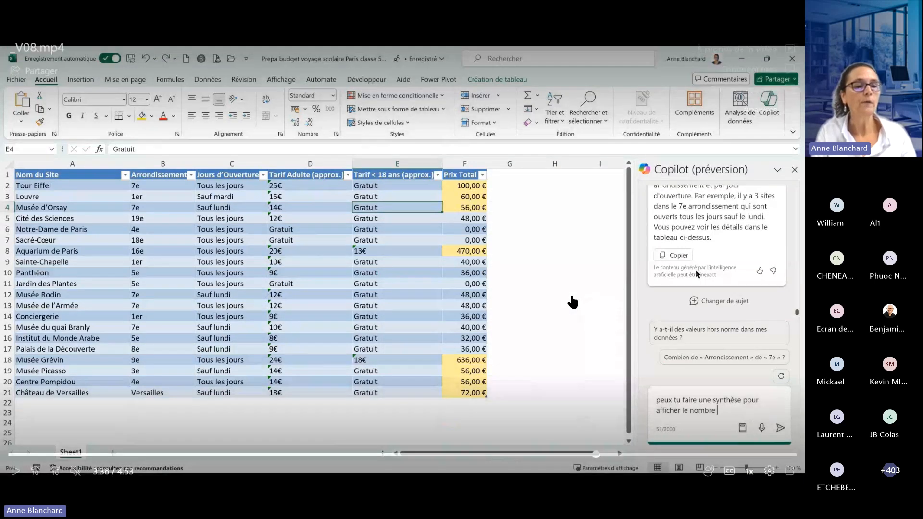
pyautogui.write('de sites')
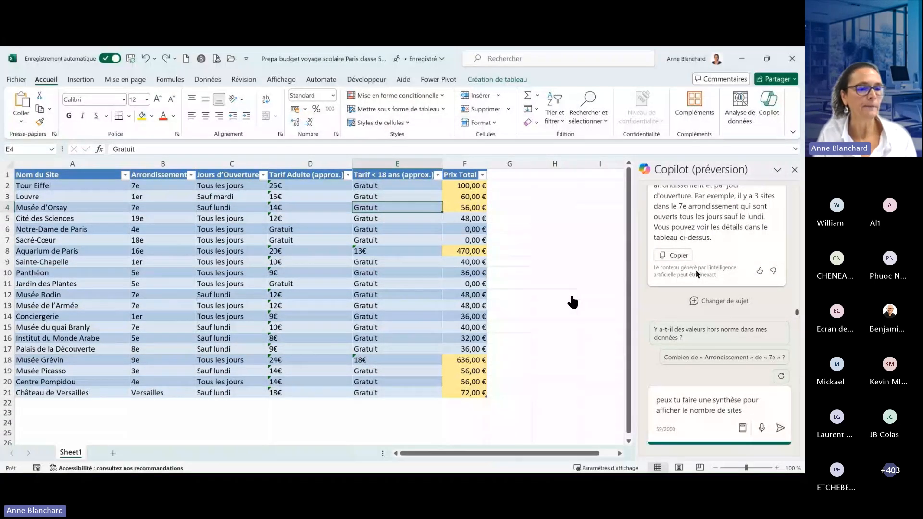
pyautogui.write(' et le montant ')
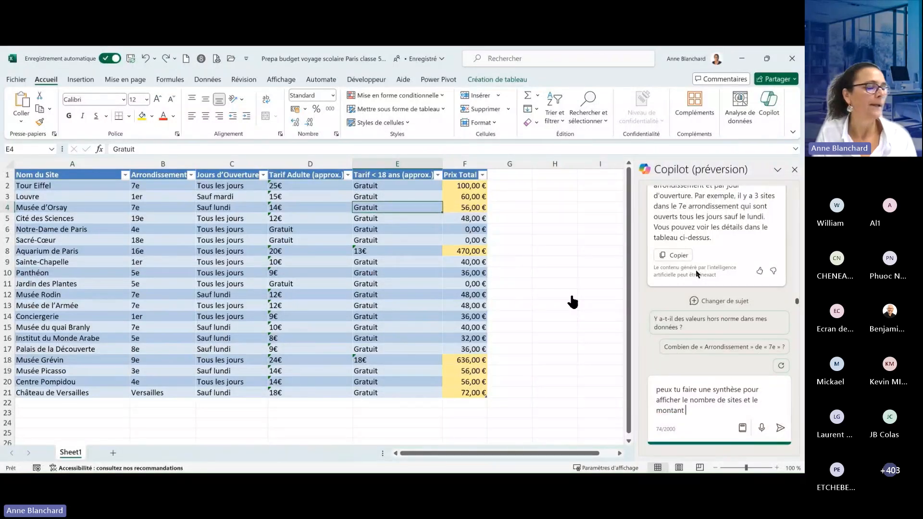
pyautogui.write('to')
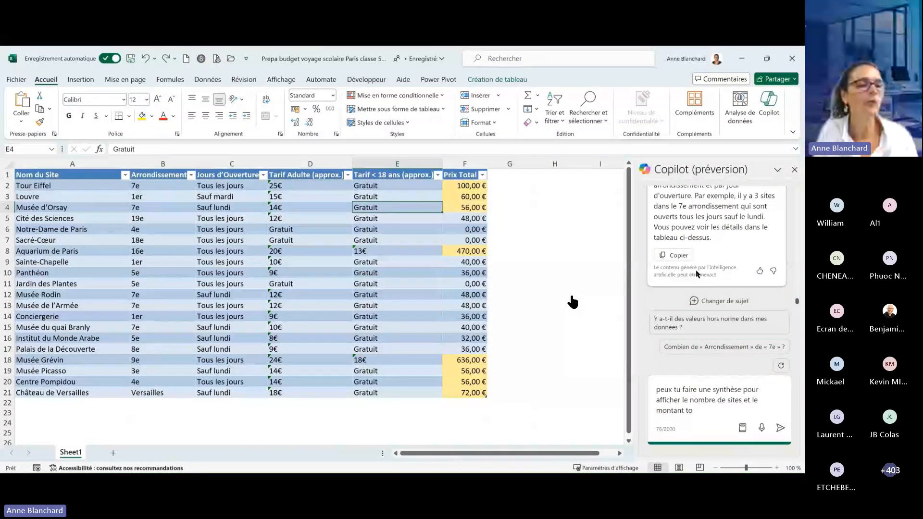
pyautogui.write('tal par ')
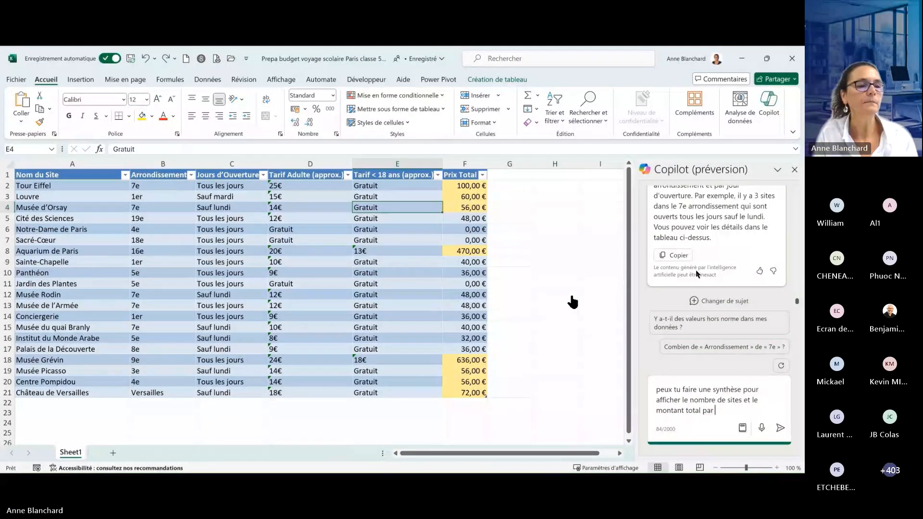
pyautogui.write('ar')
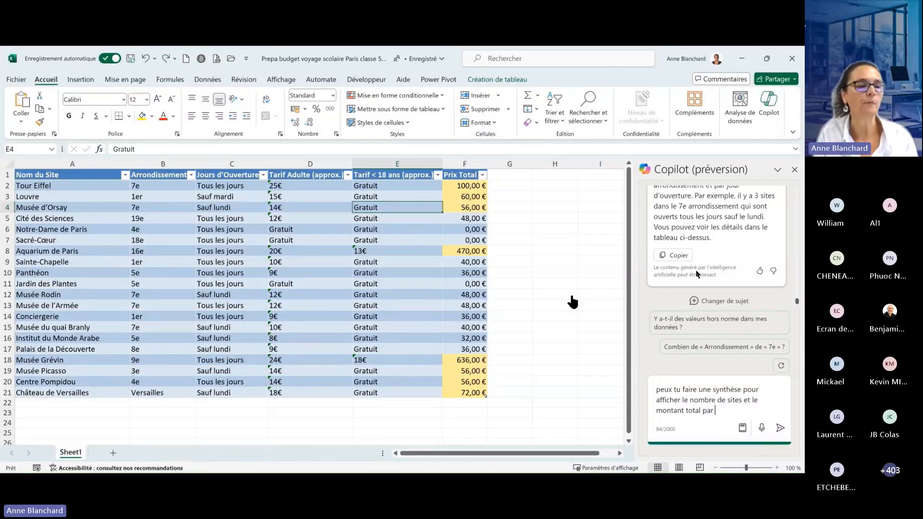
pyautogui.write('rondissement')
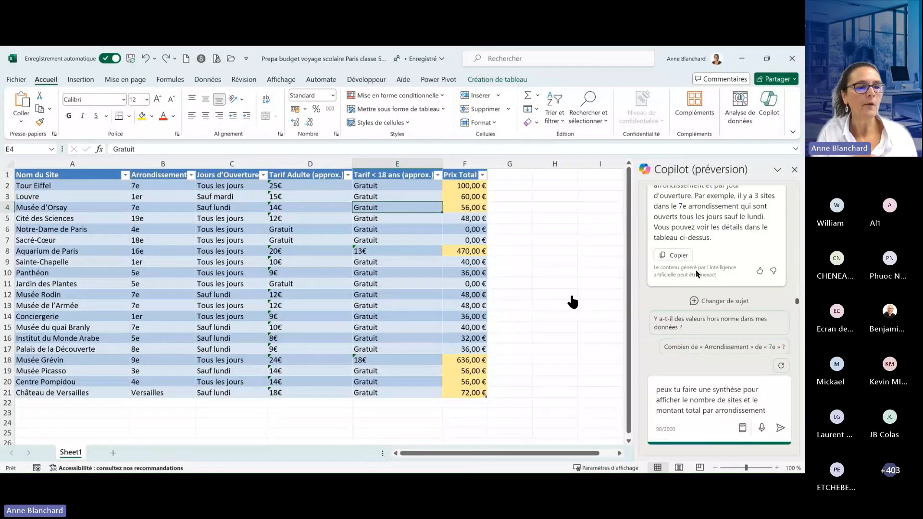
pyautogui.press('Return')
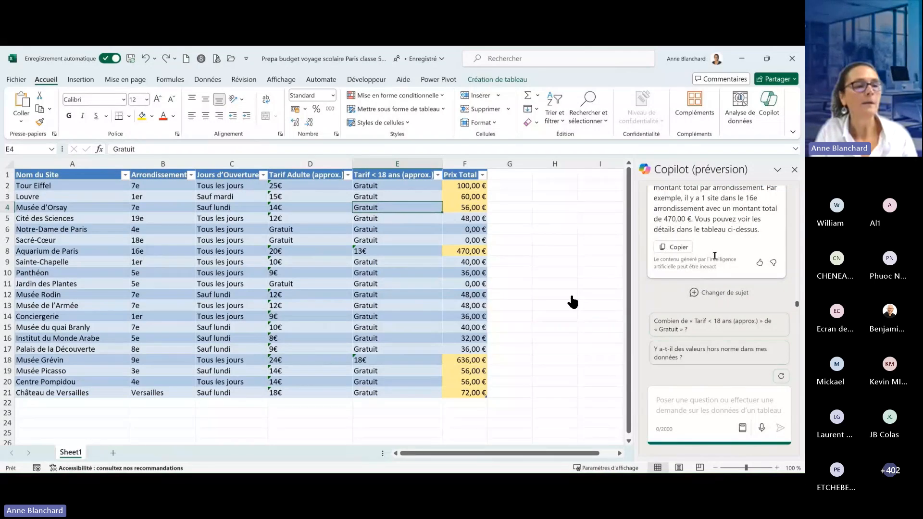
# - Review Copilot's summary of sites and total price per arrondissement and add it to a new sheet
pyautogui.scroll(4, 715, 255)
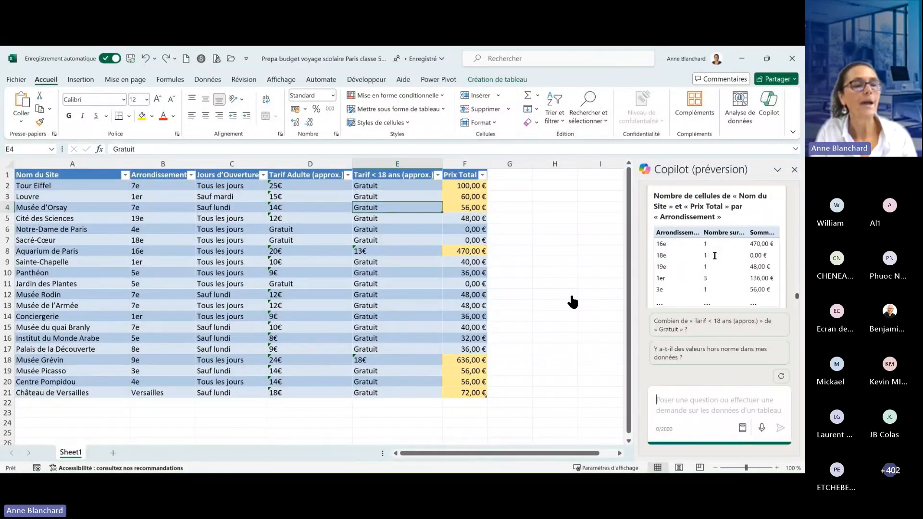
pyautogui.scroll(-4, 715, 256)
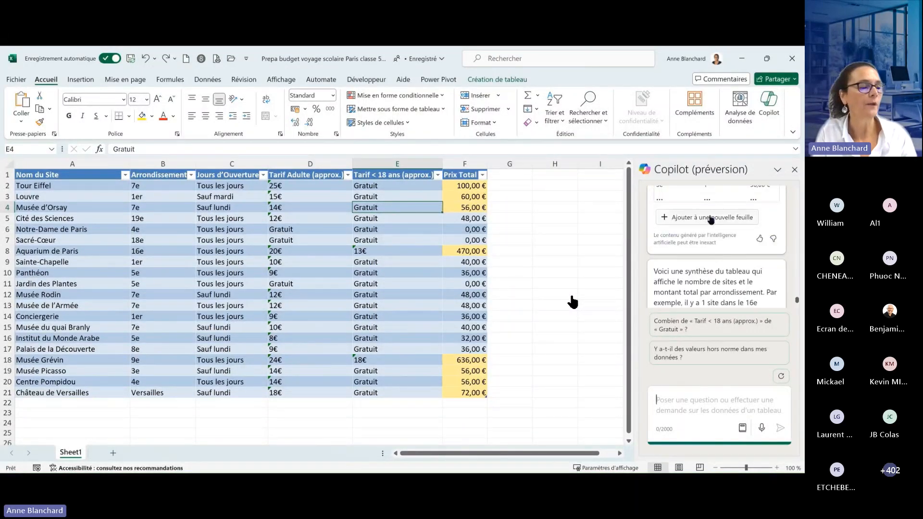
pyautogui.click(711, 217)
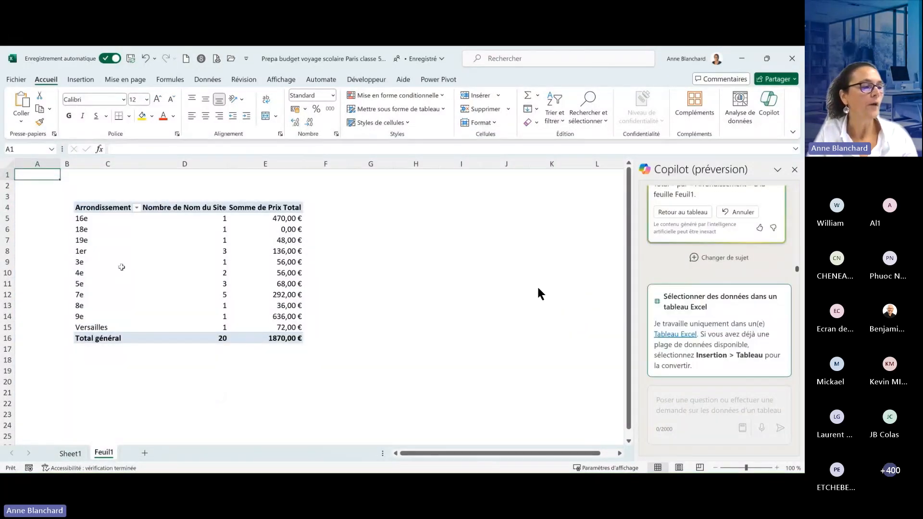
pyautogui.moveTo(470, 277)
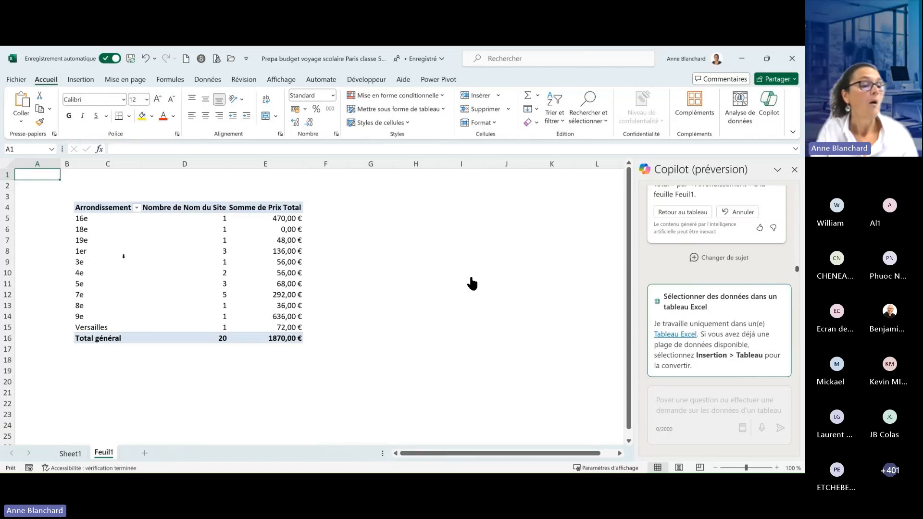
# - Switch to Word and have Copilot draft a Monday-to-Thursday visit planning from "Liste sites a visiter a Paris avec tarifs.docx"
pyautogui.moveTo(472, 283)
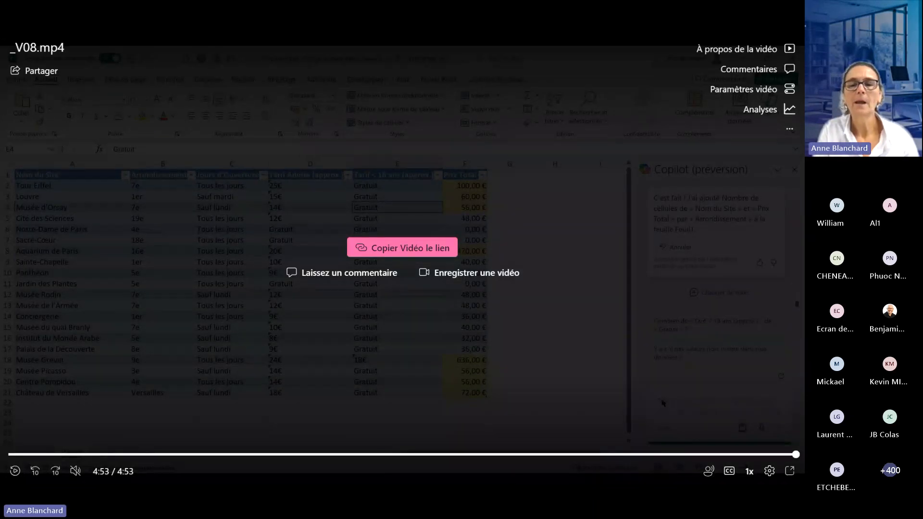
pyautogui.press('Right')
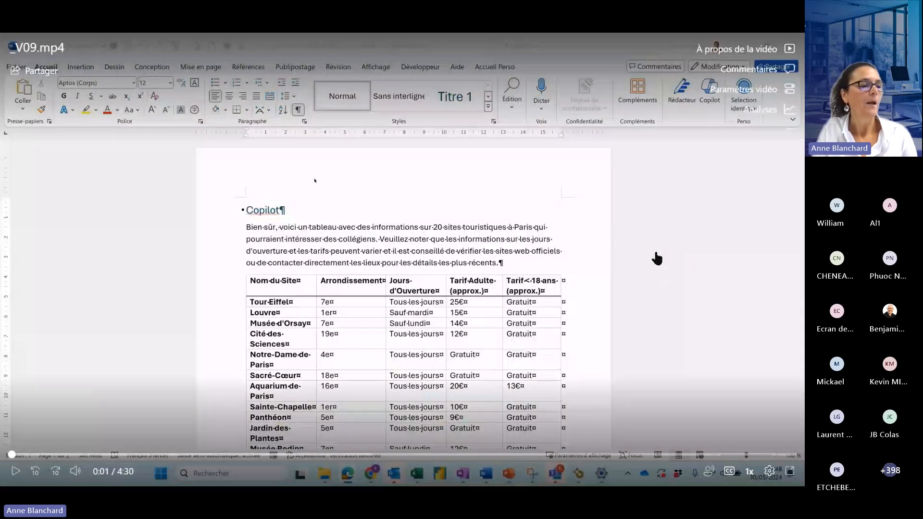
pyautogui.click(656, 258)
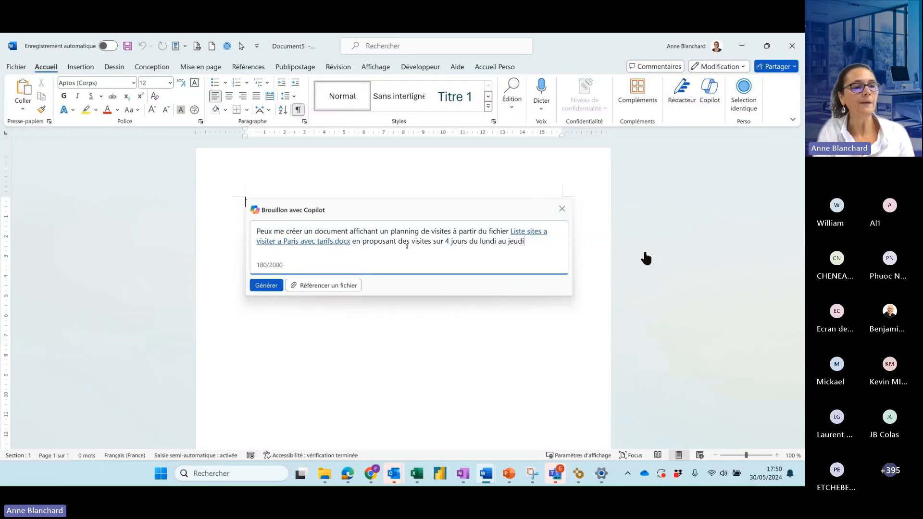
pyautogui.click(645, 258)
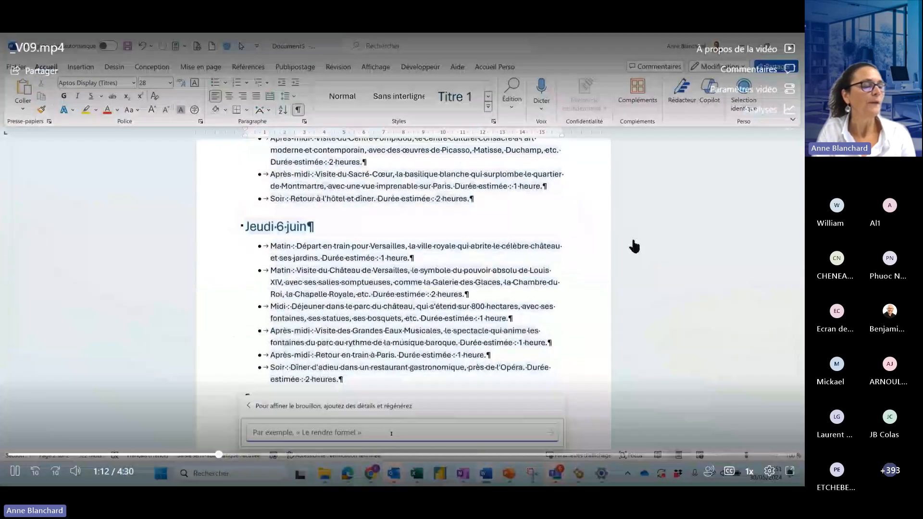
# - Refine the draft with "En tenant compte des arrondissements, une visite le matin et une l'après-midi et sans indiquer les pauses déjeuner et diner"
pyautogui.click(576, 245)
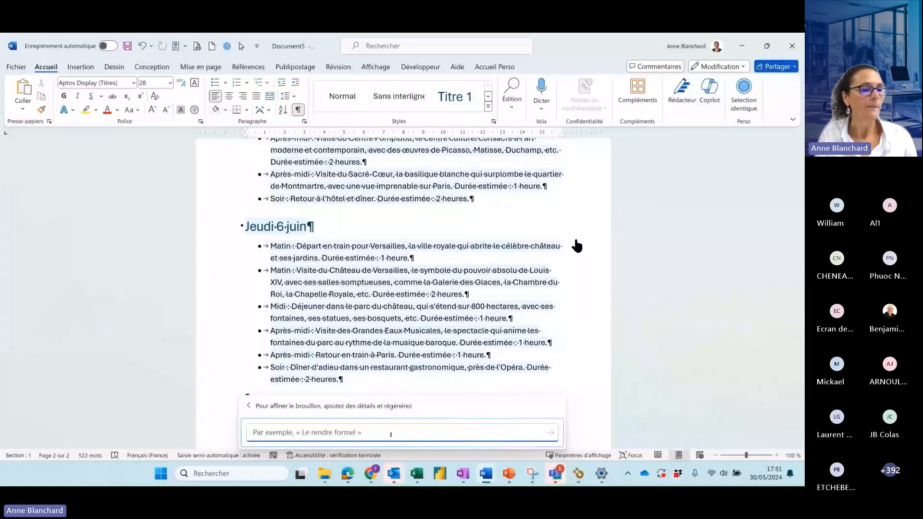
pyautogui.write('En tenant compte des arrondissements, une vis')
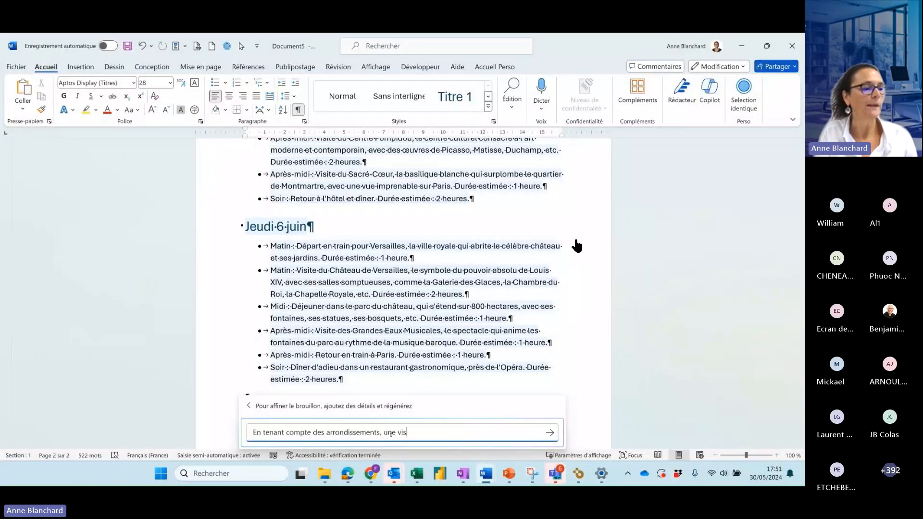
pyautogui.write("ite le matin et une l'après-midi et sans ")
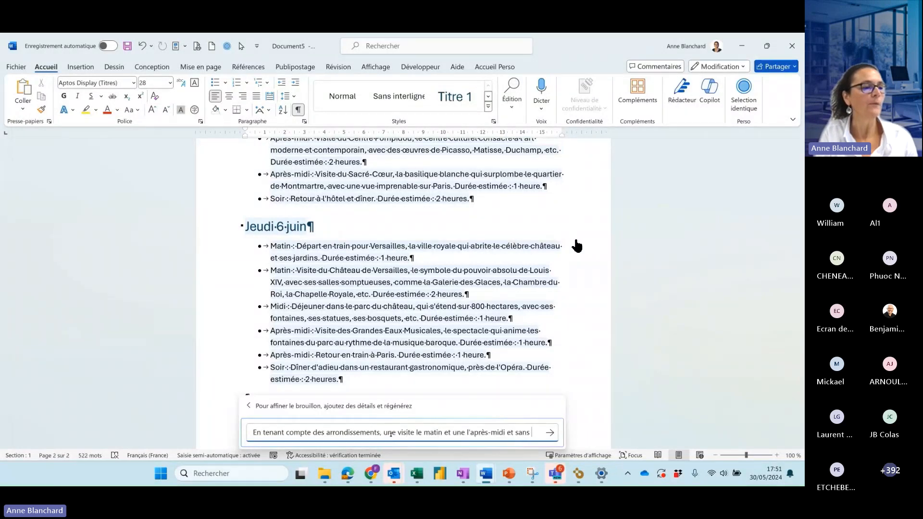
pyautogui.write('indiquer les pauses ')
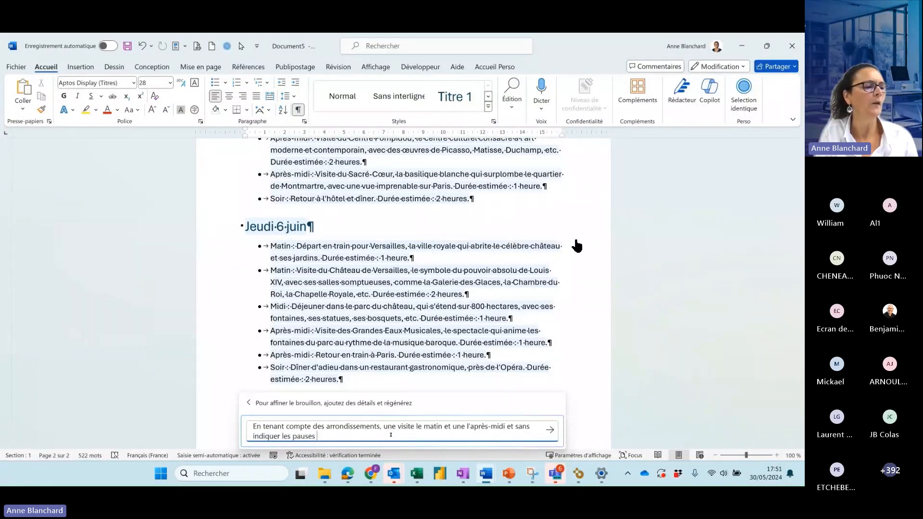
pyautogui.write('déjeuner et diner')
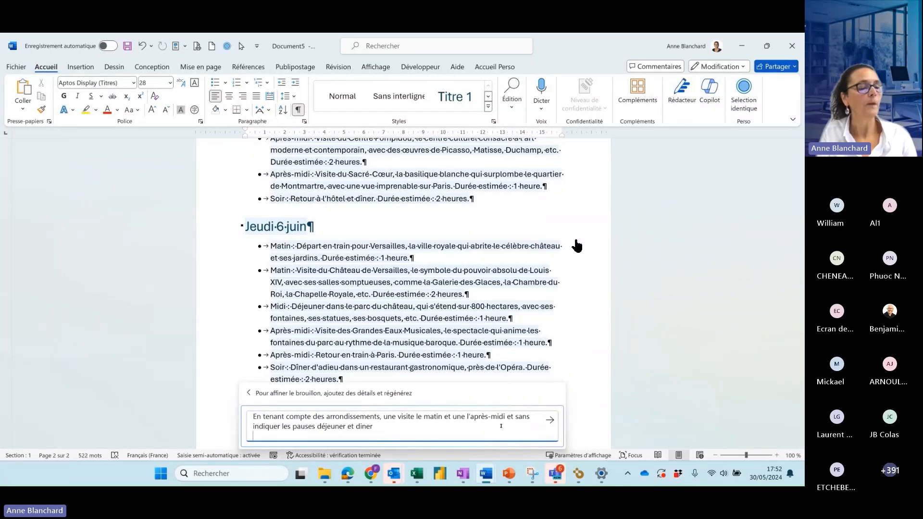
pyautogui.press('Return')
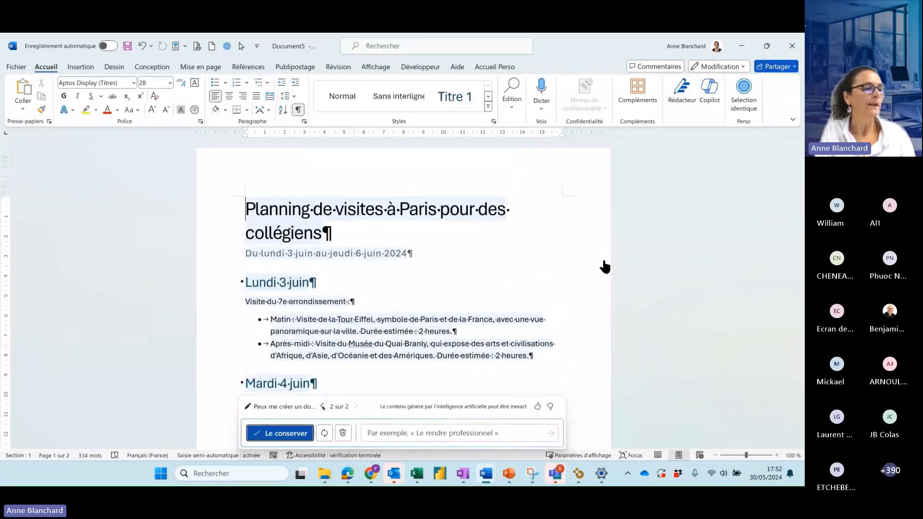
# - Keep Copilot's refined planning draft and delete the date-range subtitle under the main title
pyautogui.click(296, 414)
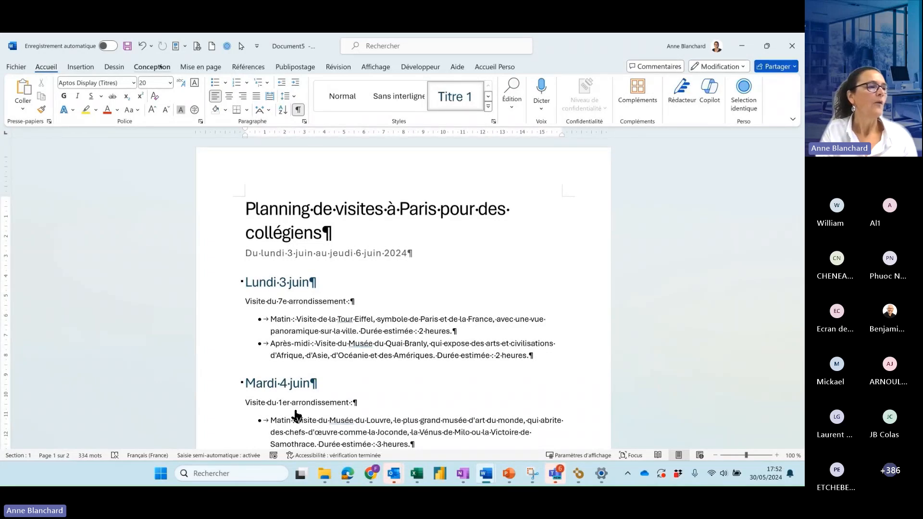
pyautogui.moveTo(344, 367)
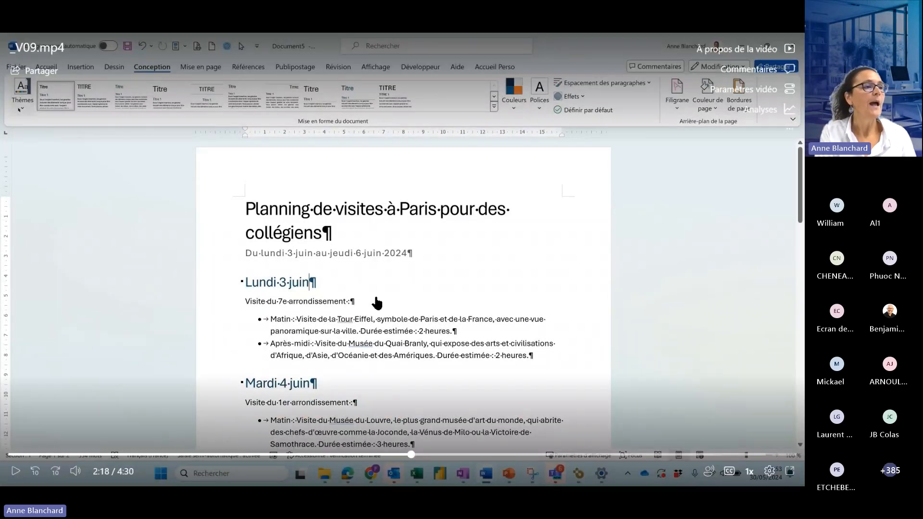
pyautogui.click(379, 301)
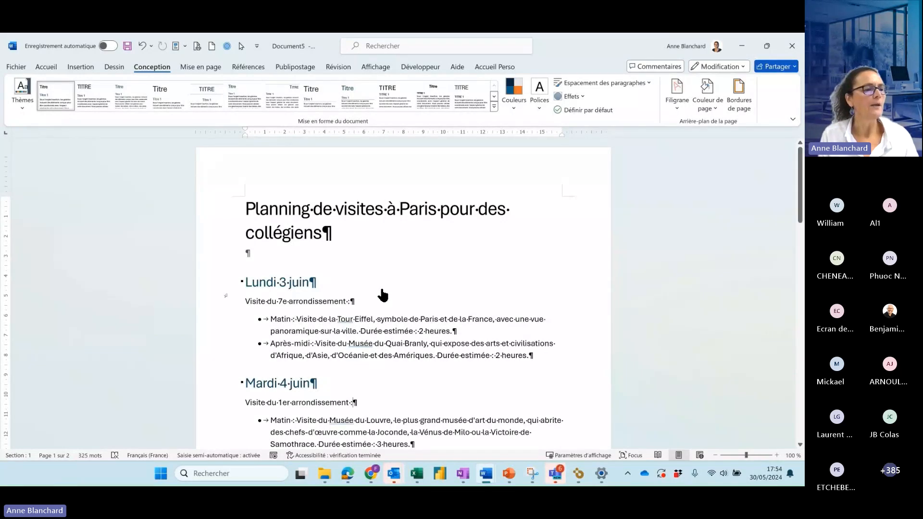
# - Select the planning from the "Lundi 3 juin" heading to the last visit and have Copilot visualise it as a table
pyautogui.click(219, 287)
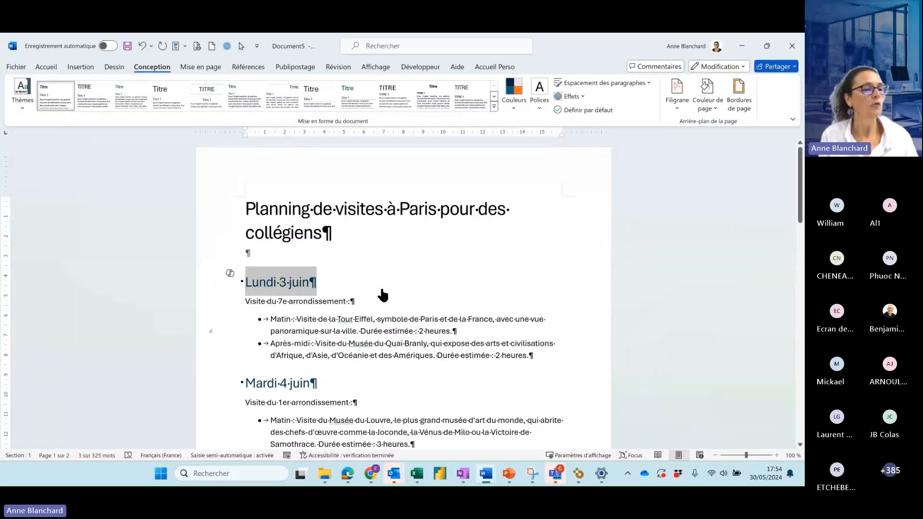
pyautogui.scroll(-10, 383, 294)
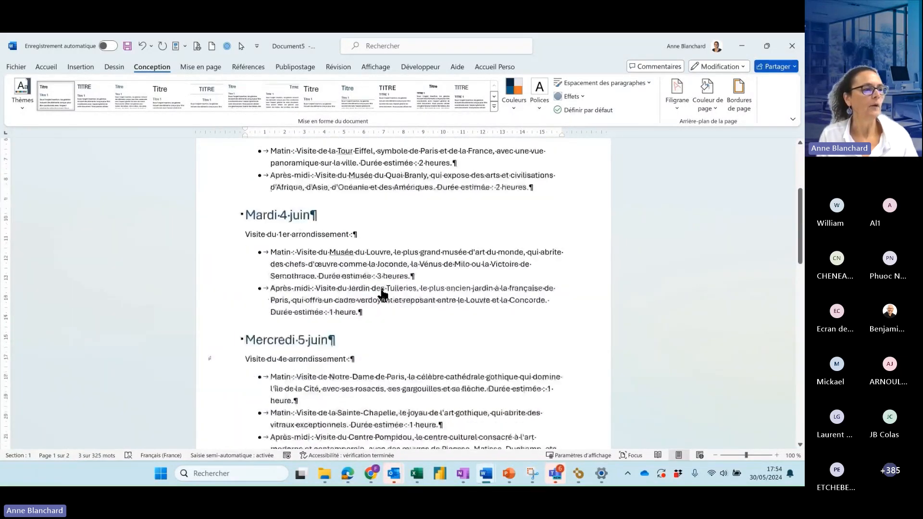
pyautogui.scroll(-7, 383, 295)
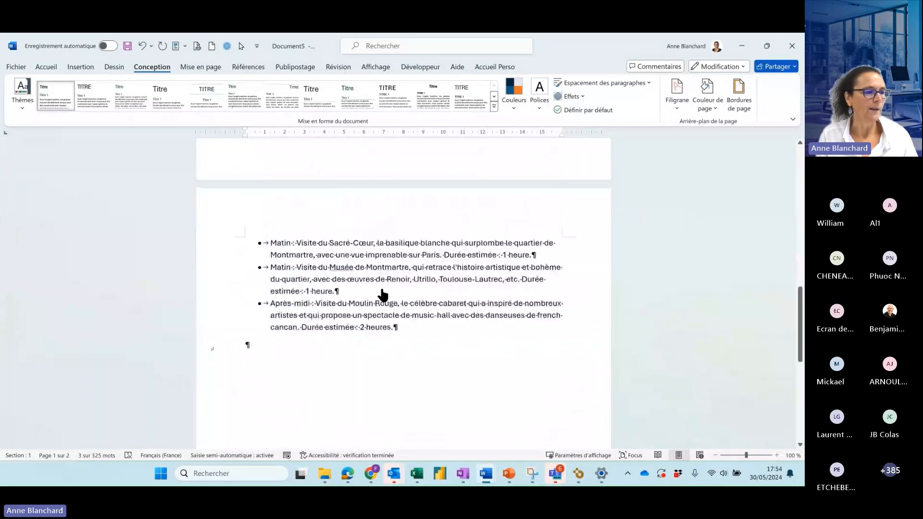
pyautogui.keyDown('shift'); pyautogui.click(383, 294); pyautogui.keyUp('shift')
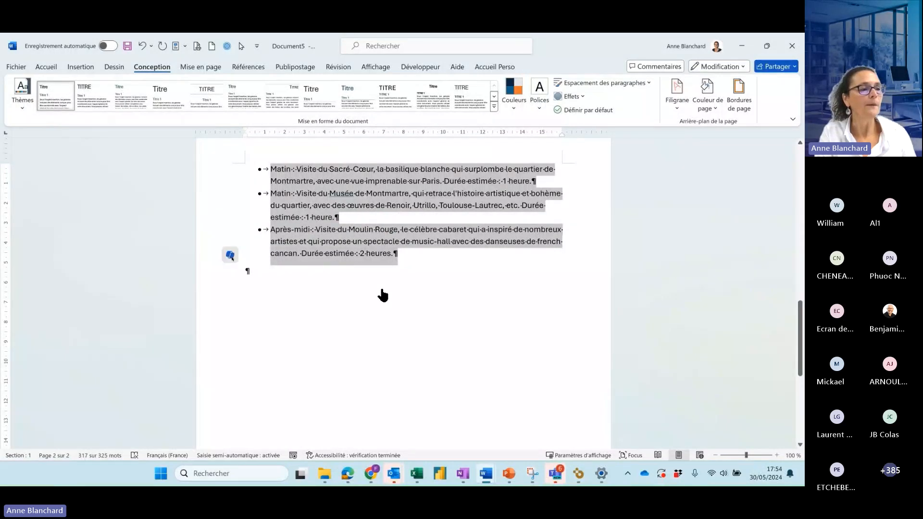
pyautogui.click(383, 293)
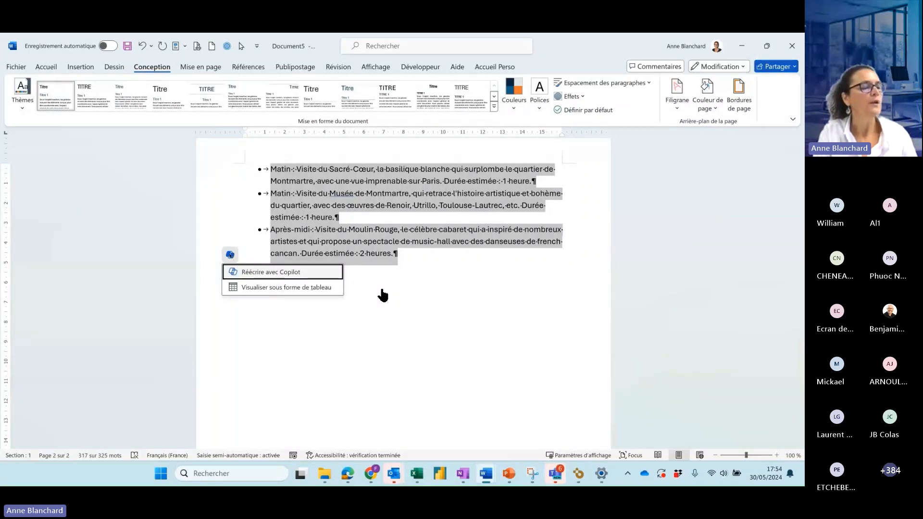
pyautogui.click(382, 290)
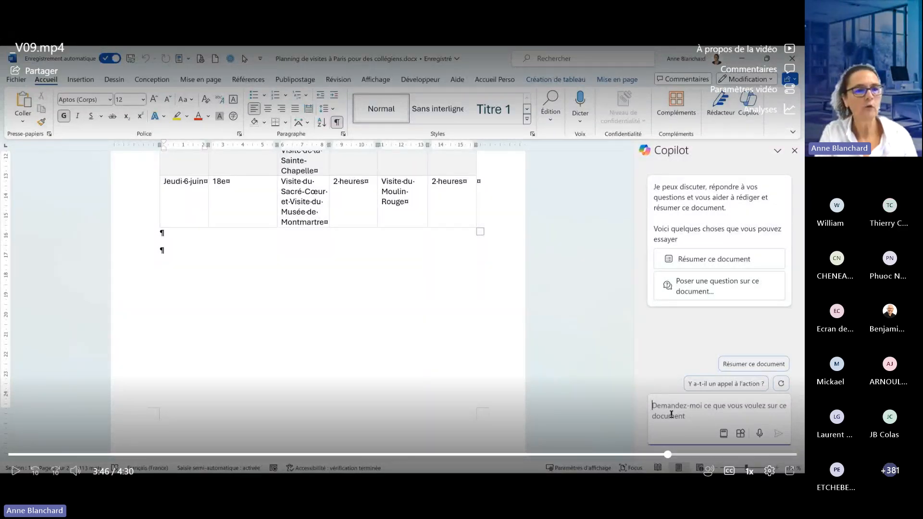
# - Ask Copilot "peux tu ajouter en bas des pages le numéro de la page" and read its replies
pyautogui.click(455, 281)
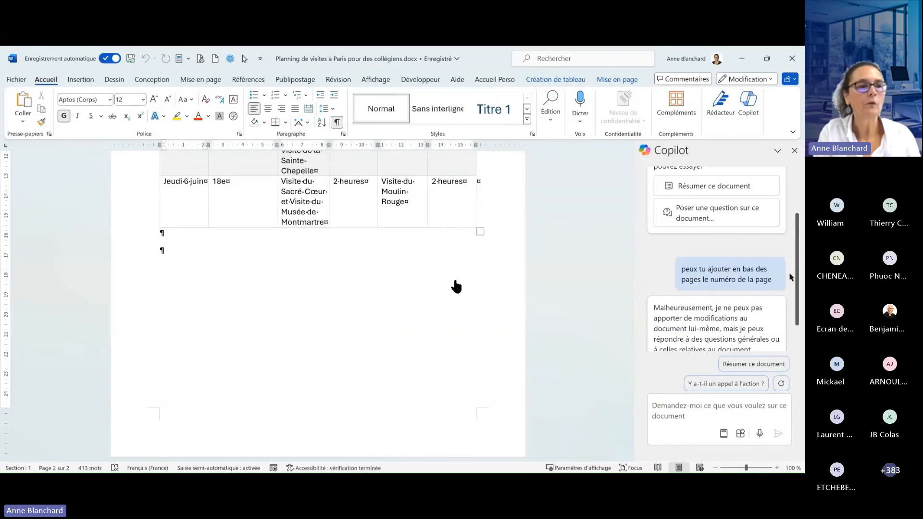
pyautogui.moveTo(797, 286); pyautogui.dragTo(797, 296)
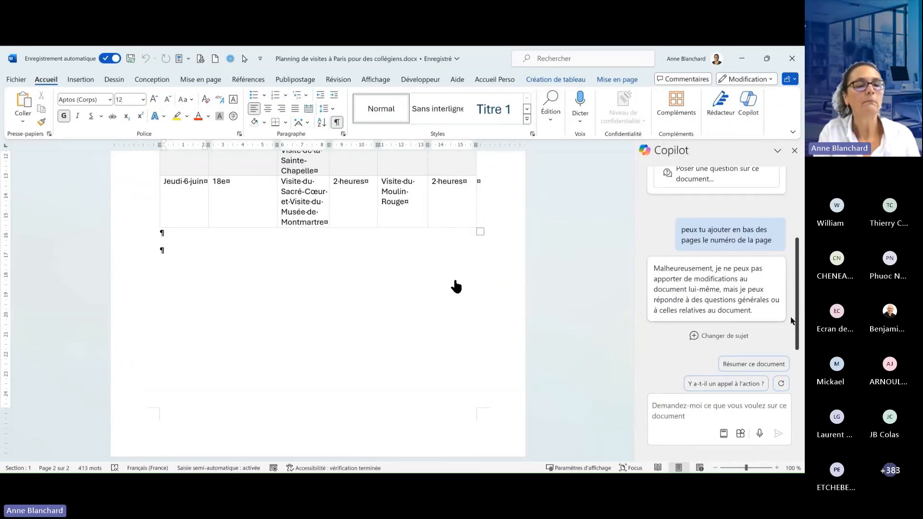
pyautogui.moveTo(546, 282)
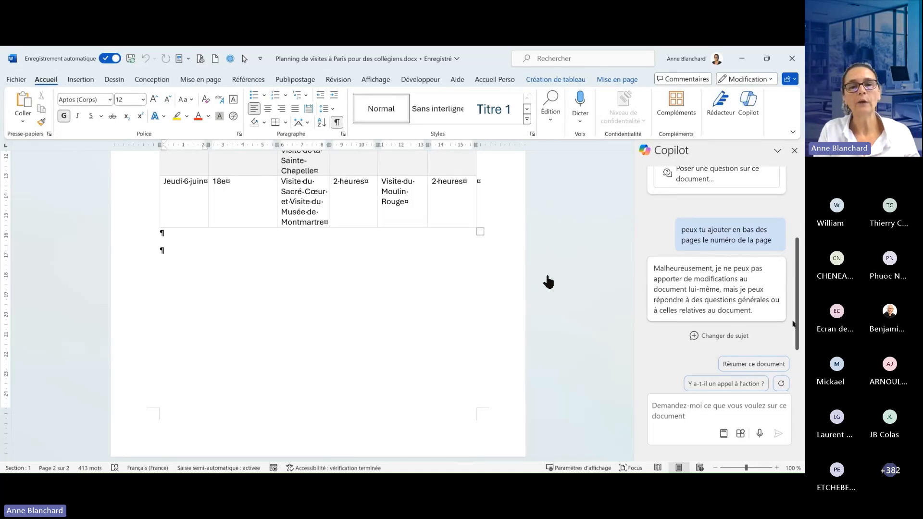
pyautogui.moveTo(578, 288)
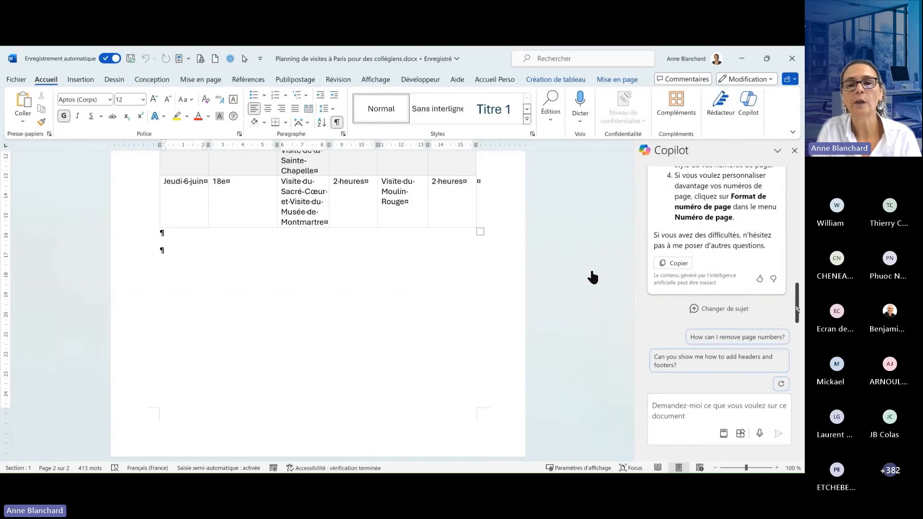
# - Move on to the _V10.mp4 demo video and toggle its sound
pyautogui.click(592, 272)
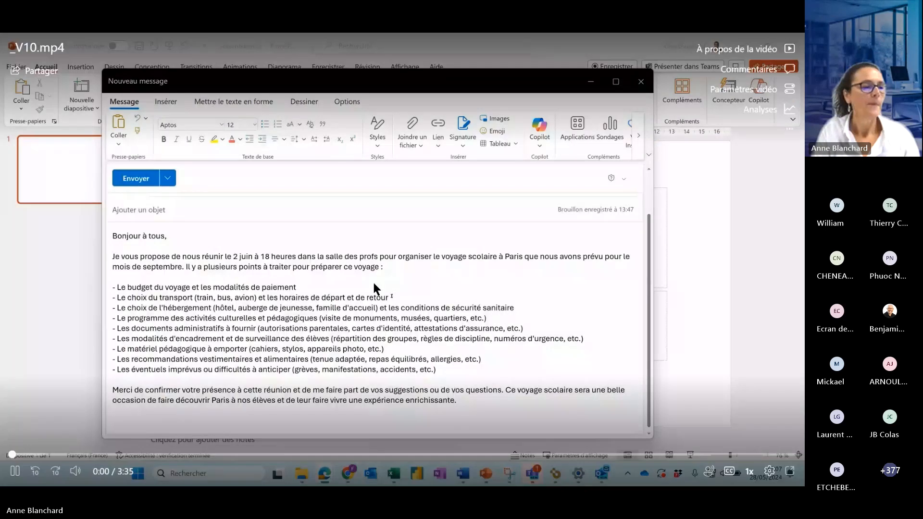
pyautogui.click(374, 284)
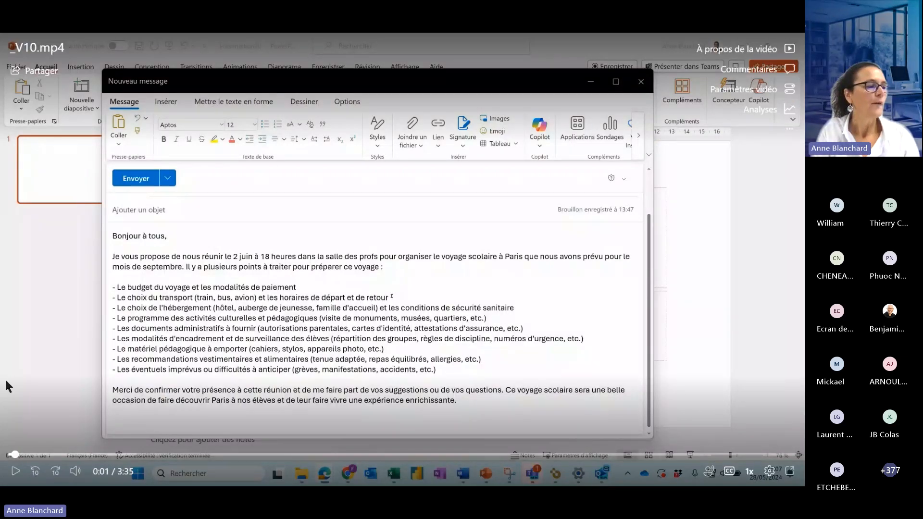
pyautogui.click(76, 471)
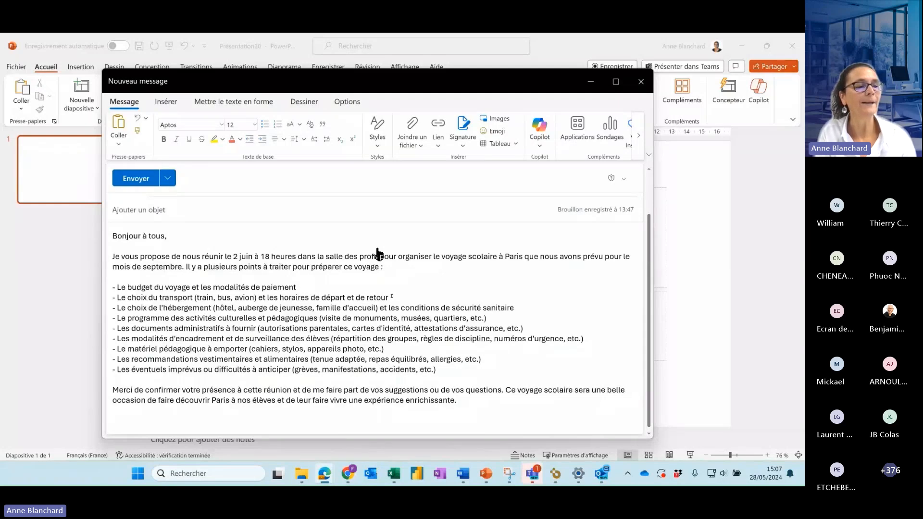
# - Copy the list of school trip discussion points from the body of the Outlook message
pyautogui.click(420, 238)
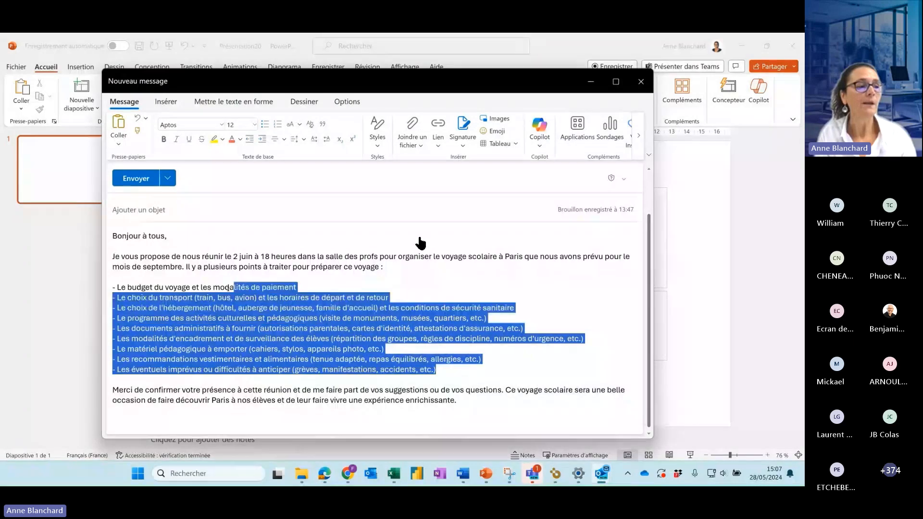
pyautogui.rightClick(244, 308)
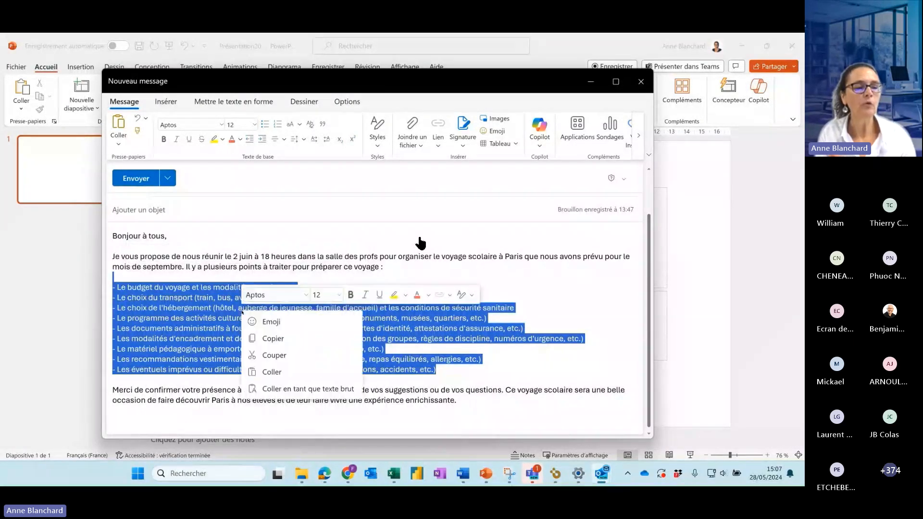
pyautogui.click(279, 339)
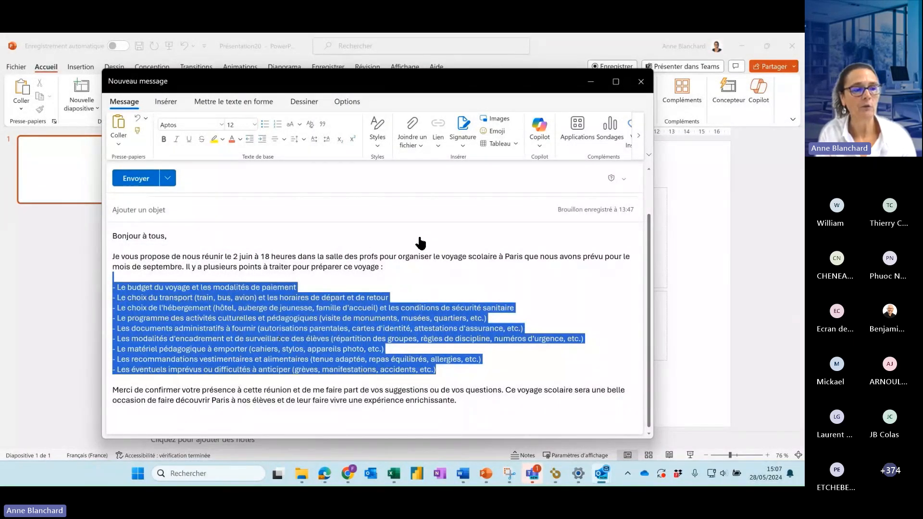
# - Switch to the blank PowerPoint presentation, open Copilot and begin the prompt "peux tu créer une présentation pour une"
pyautogui.click(692, 323)
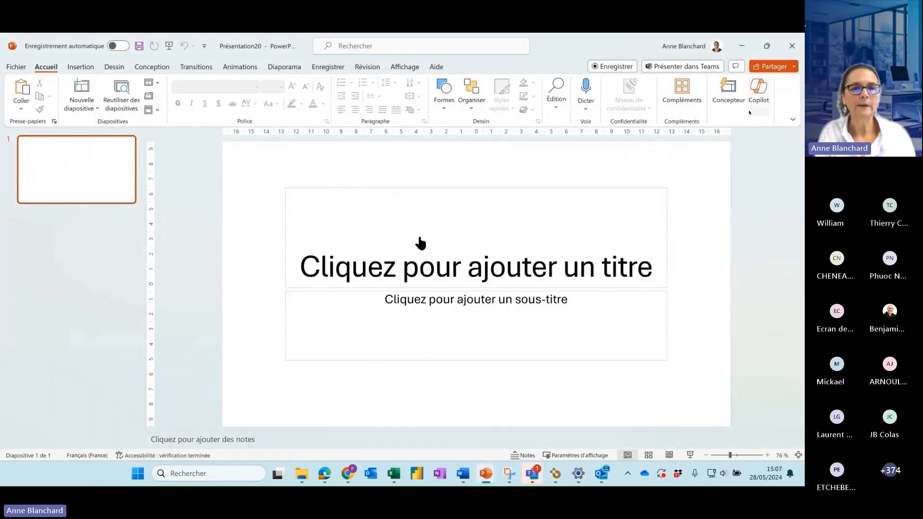
pyautogui.click(758, 91)
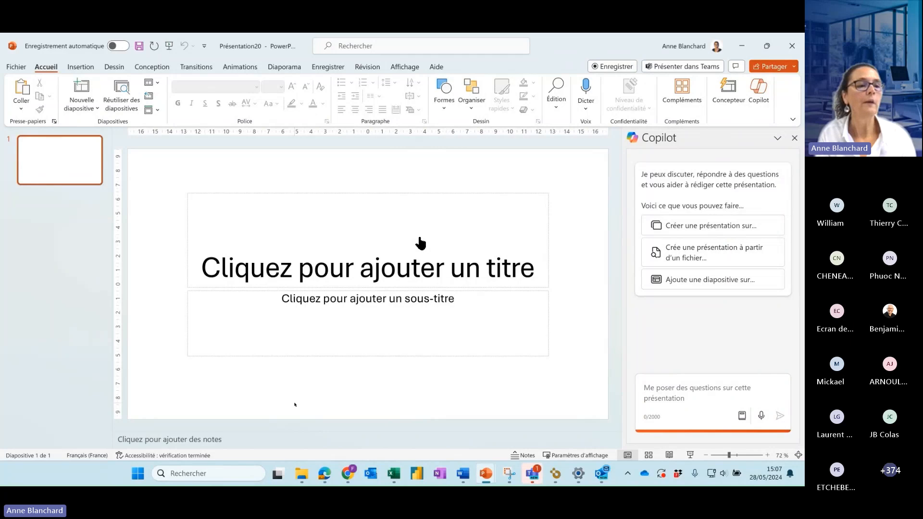
pyautogui.write('poux')
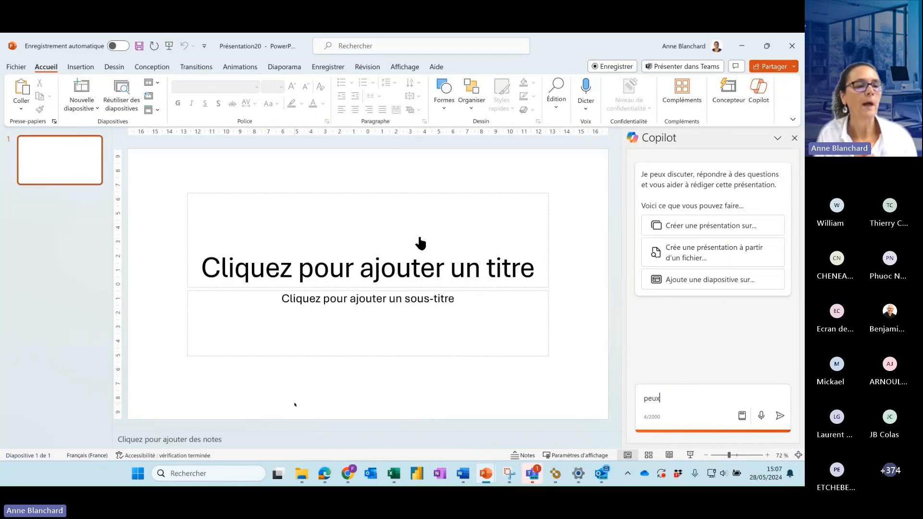
pyautogui.write(' tu créer une présentation pour une')
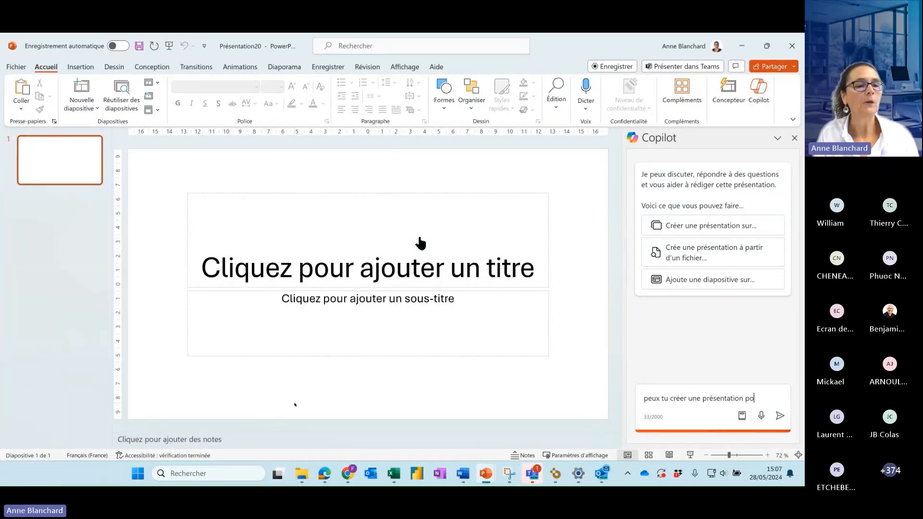